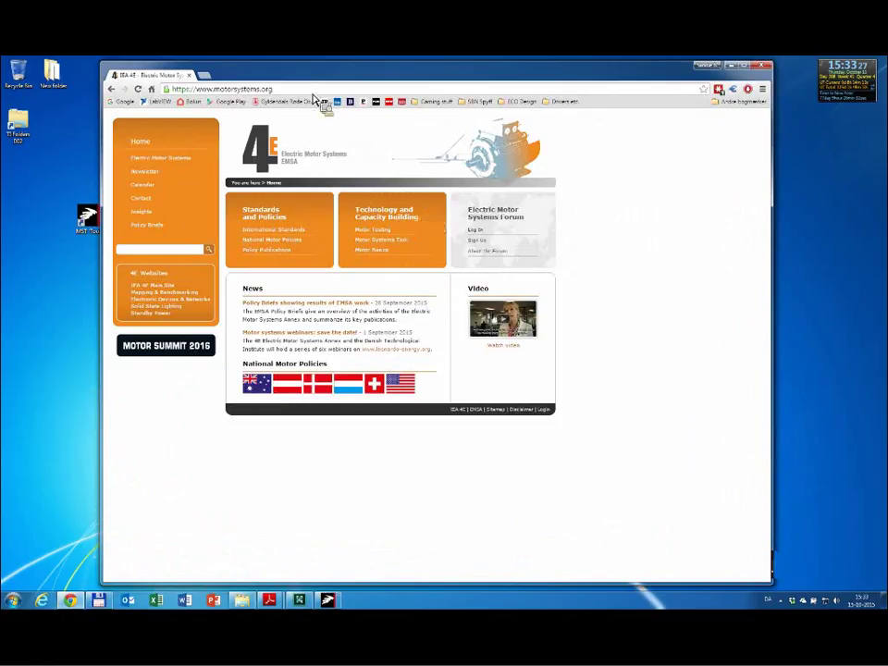
- Open the Motor Systems Tool page on motorsystems.org and look over the tool download, guide and exercise documents
{"action": "left_click", "coordinate": [320, 111]}
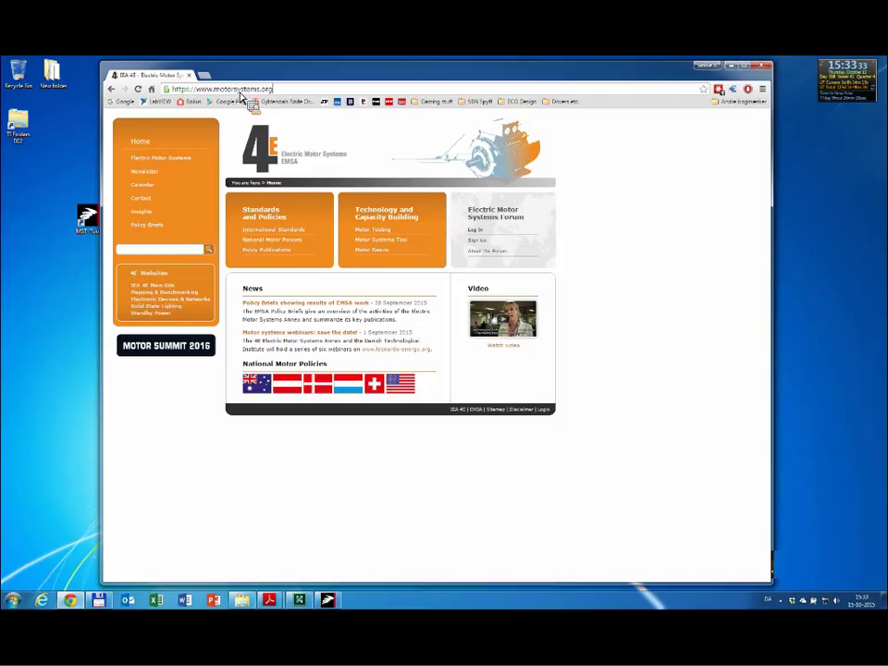
{"action": "left_click", "coordinate": [152, 157]}
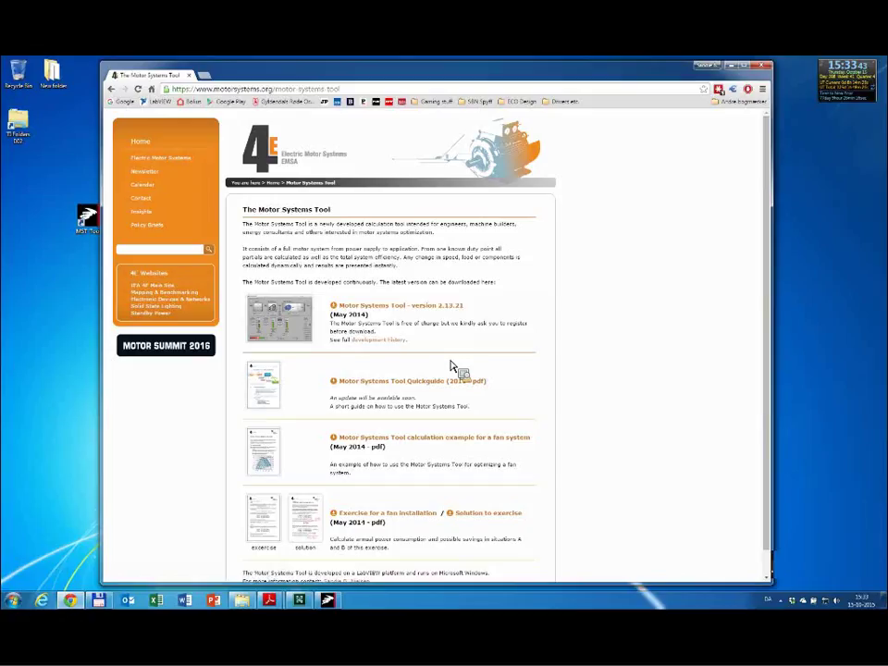
{"action": "scroll", "coordinate": [453, 367], "scroll_direction": "down", "scroll_amount": 1}
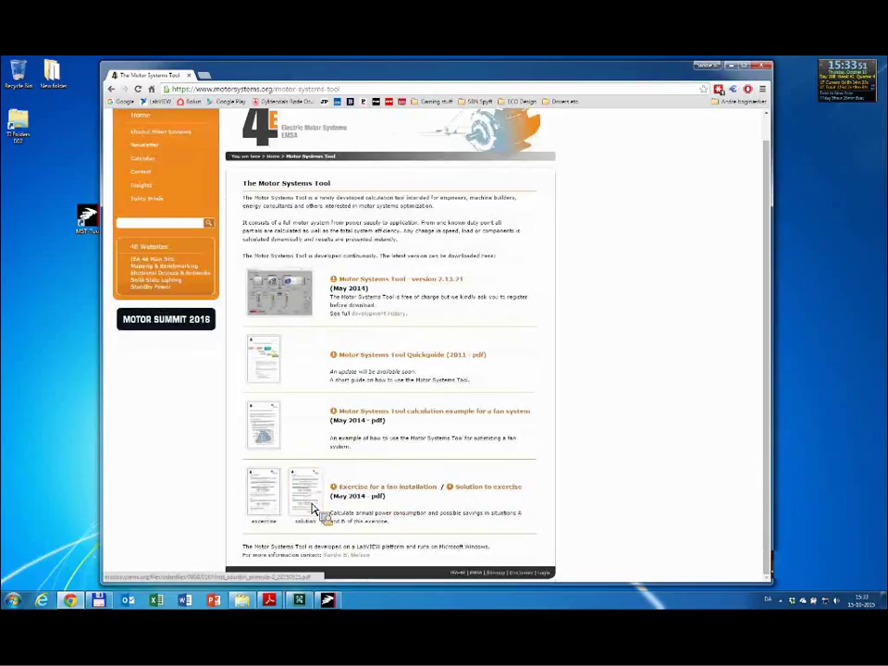
{"action": "scroll", "coordinate": [581, 369], "scroll_direction": "up", "scroll_amount": 1}
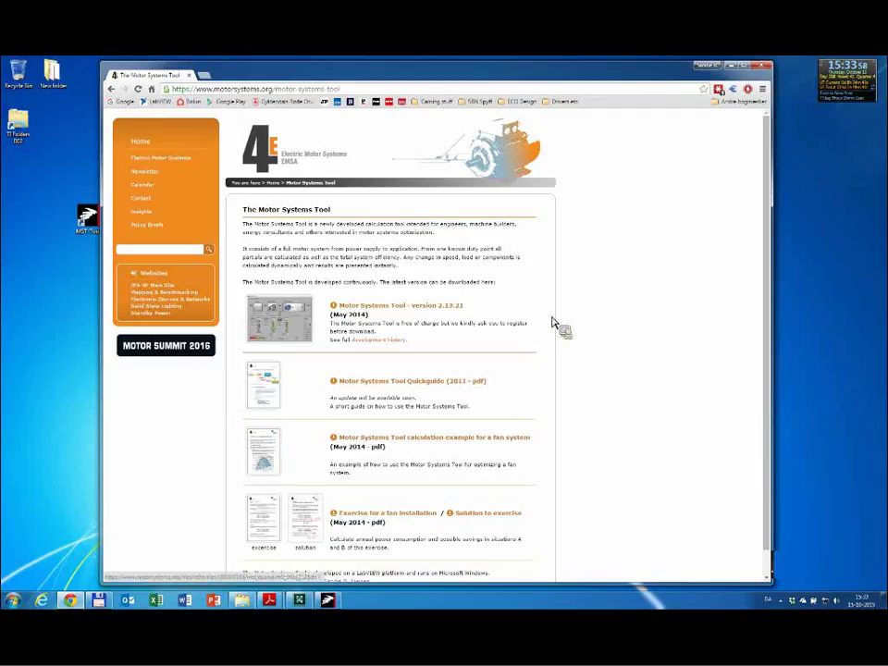
{"action": "left_click", "coordinate": [730, 66]}
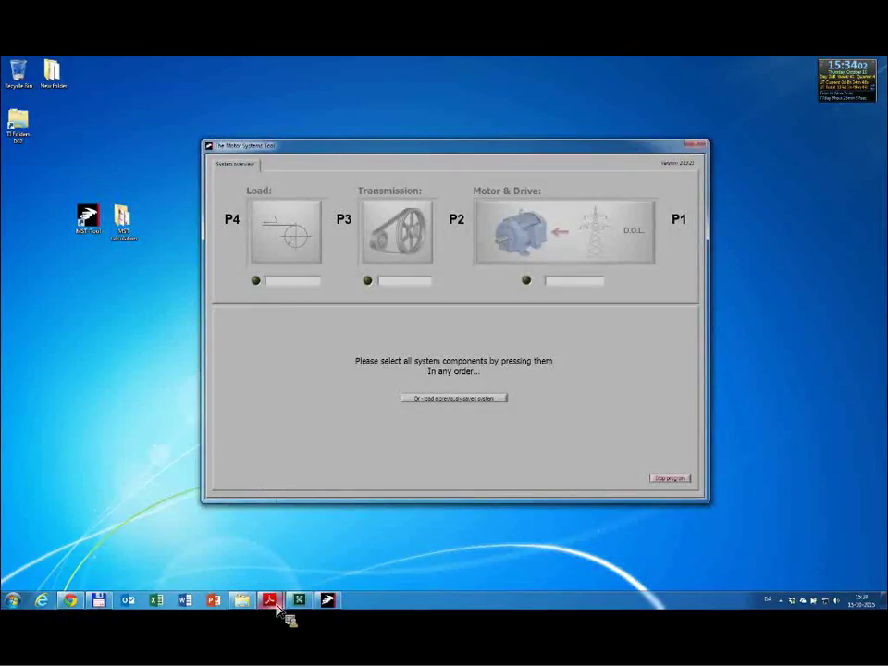
- Bring up the fan curve PDF and the Example 2 solution PDF side by side, with the Motor Systems Tool window in front
{"action": "mouse_move", "coordinate": [282, 614]}
{"action": "left_click", "coordinate": [234, 567]}
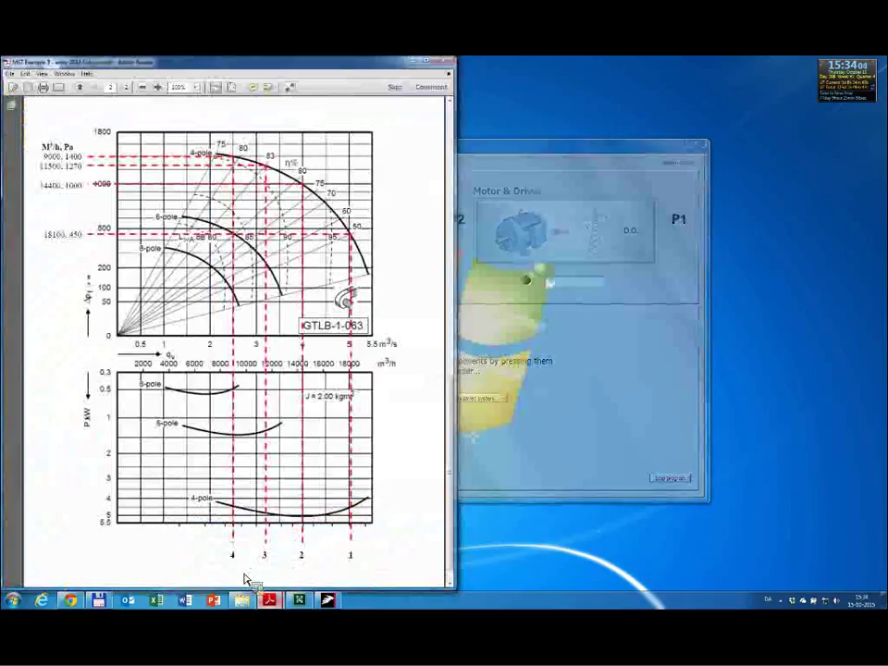
{"action": "left_click", "coordinate": [331, 550]}
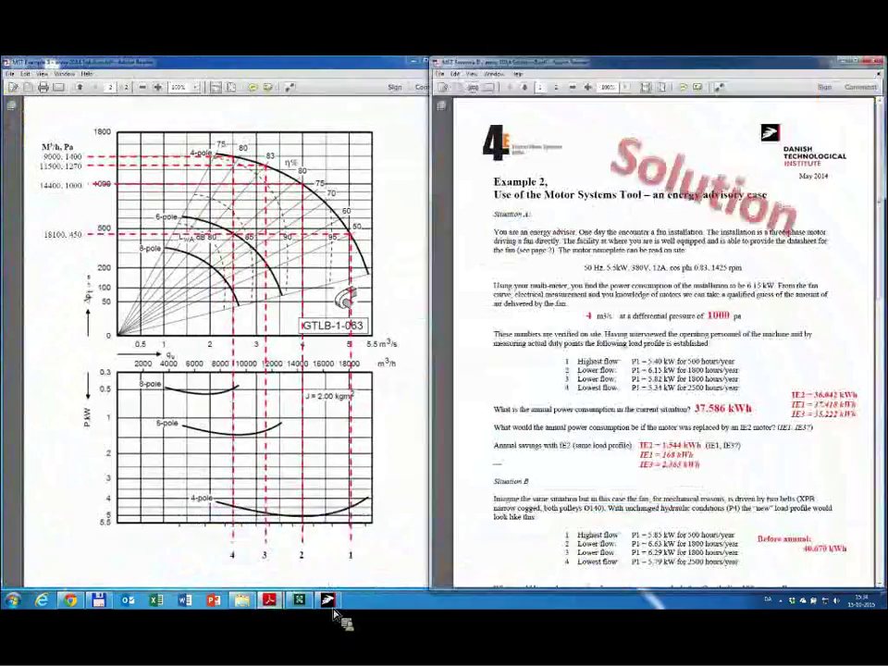
{"action": "left_click", "coordinate": [328, 602]}
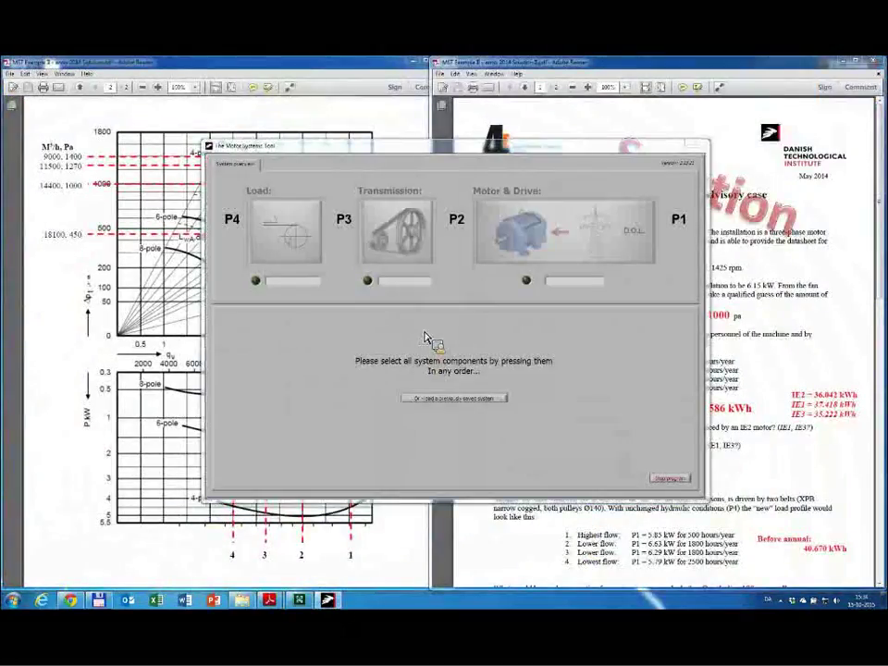
{"action": "mouse_move", "coordinate": [476, 156]}
{"action": "left_mouse_down"}
{"action": "mouse_move", "coordinate": [297, 149]}
{"action": "mouse_move", "coordinate": [486, 155]}
{"action": "left_mouse_up"}
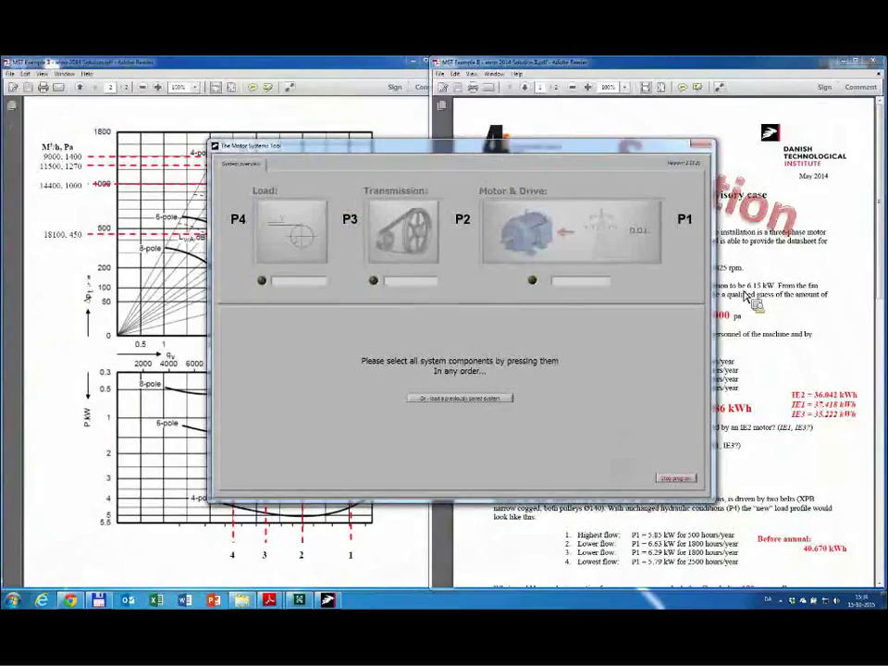
- Examine the Situation A and B descriptions in the Example 2 PDF and the GTLB-1-063 fan curves in the other PDF
{"action": "left_click", "coordinate": [780, 269]}
{"action": "left_click", "coordinate": [780, 269]}
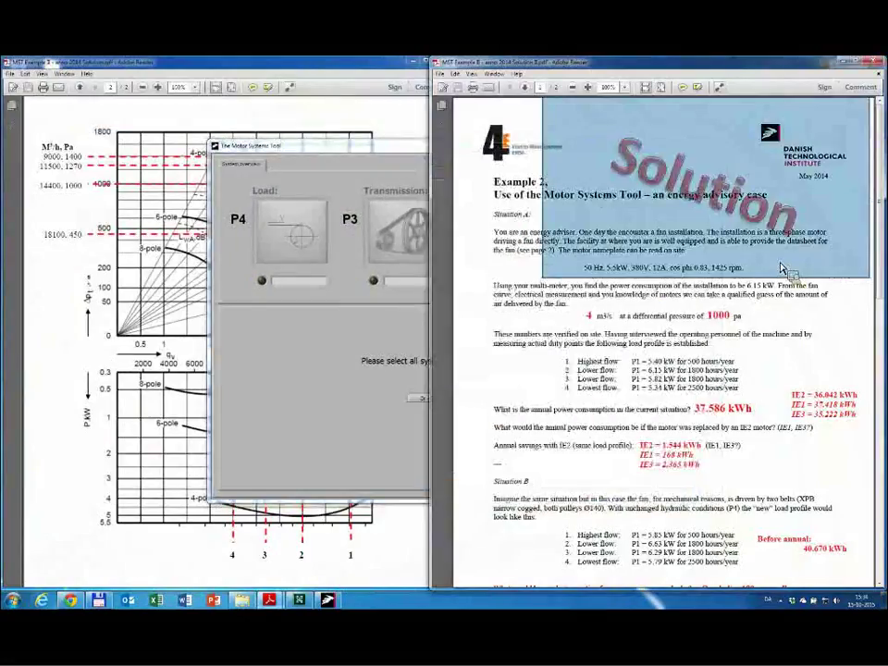
{"action": "left_click", "coordinate": [556, 354]}
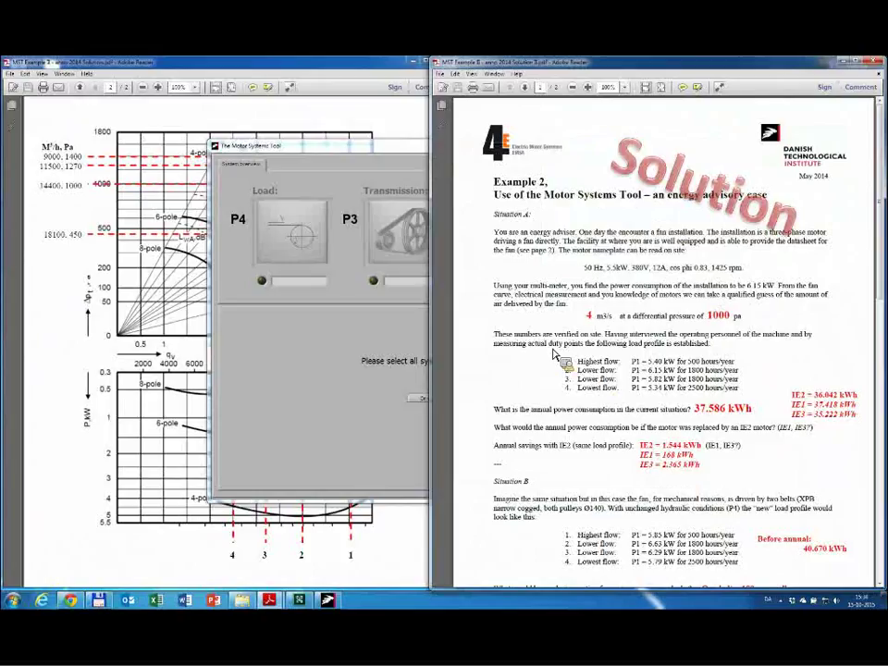
{"action": "scroll", "coordinate": [148, 259], "scroll_direction": "down", "scroll_amount": 2}
{"action": "left_click", "coordinate": [148, 259]}
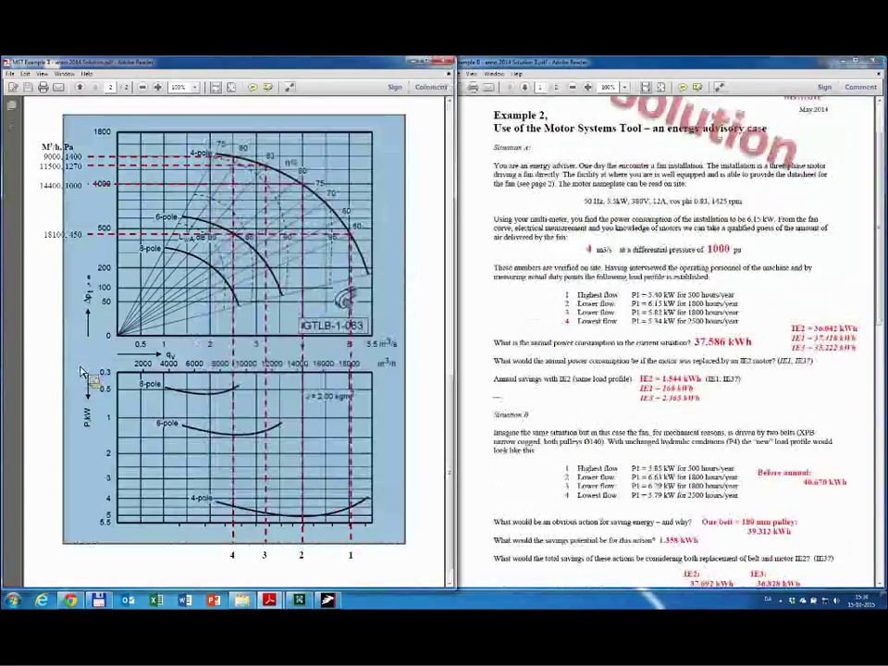
{"action": "left_click", "coordinate": [157, 394]}
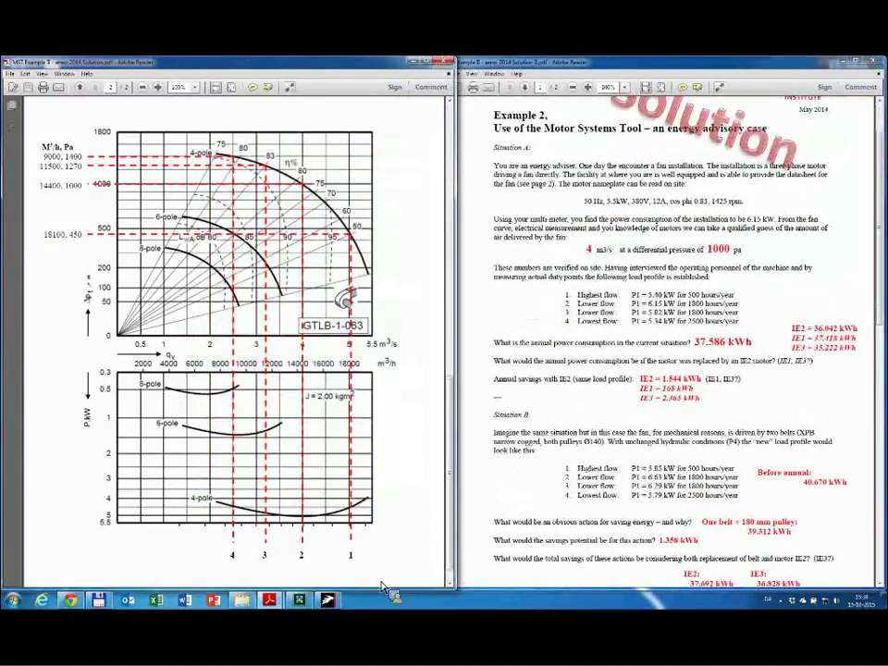
- Return to the Motor Systems Tool and position its window below the motor nameplate line of the exercise PDF
{"action": "left_click", "coordinate": [355, 600]}
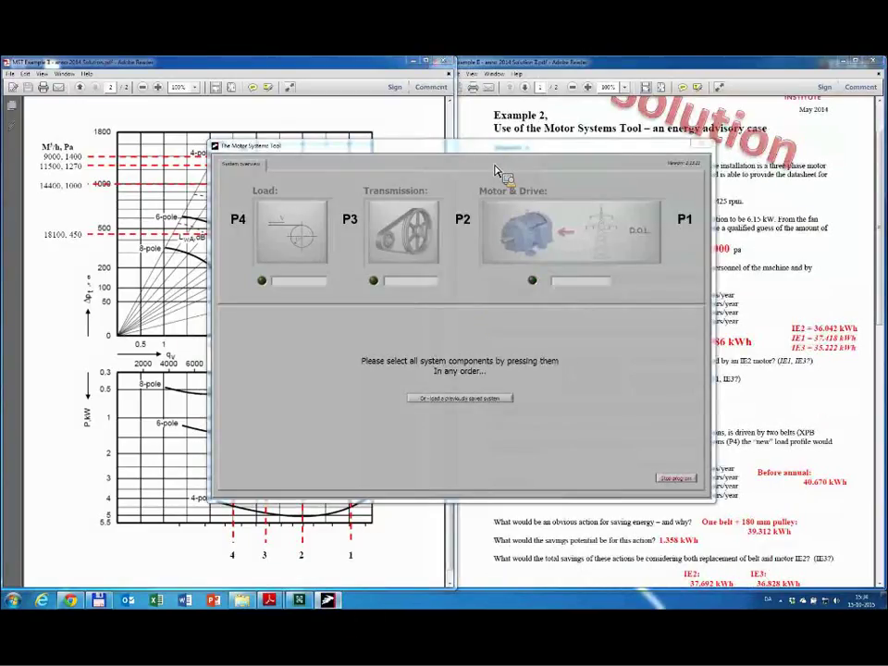
{"action": "left_click_drag", "start_coordinate": [494, 159], "coordinate": [494, 178]}
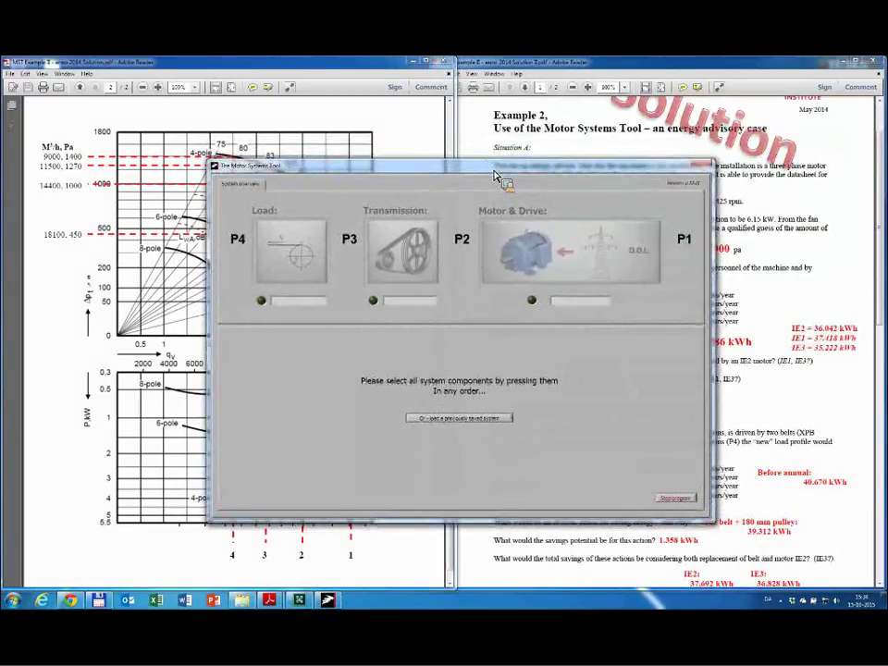
{"action": "left_click_drag", "start_coordinate": [565, 167], "coordinate": [687, 211]}
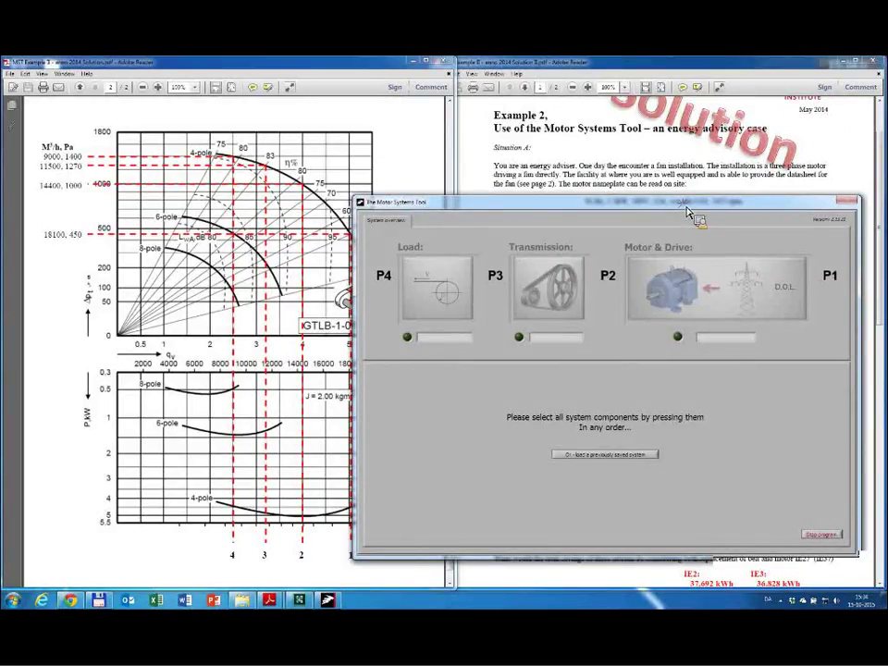
{"action": "mouse_move", "coordinate": [686, 212]}
{"action": "left_mouse_down"}
{"action": "mouse_move", "coordinate": [687, 261]}
{"action": "mouse_move", "coordinate": [689, 234]}
{"action": "left_mouse_up"}
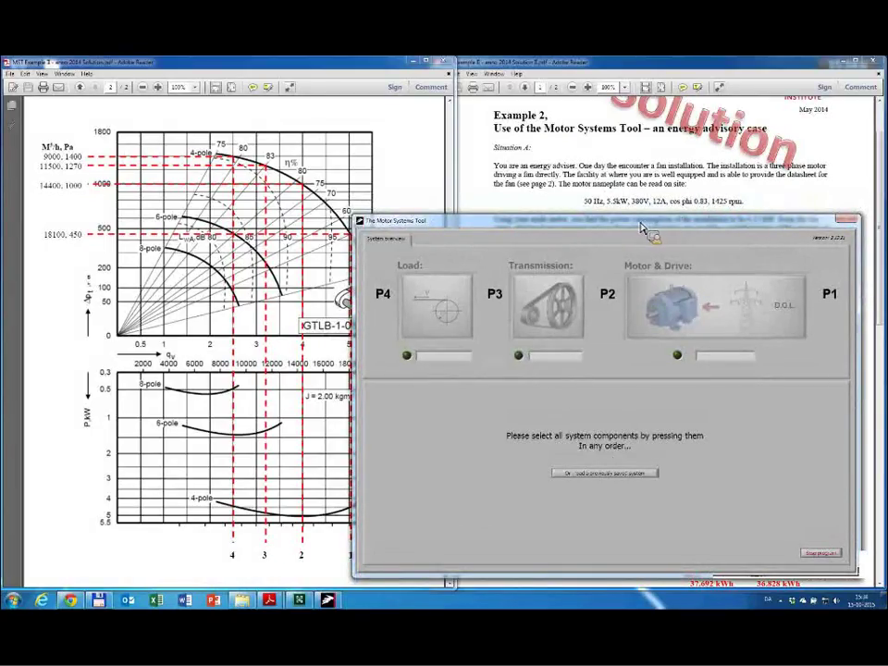
- Set the load to torque profile group 4, torque equal to speed squared, and the transmission to No transmission
{"action": "left_click", "coordinate": [441, 316]}
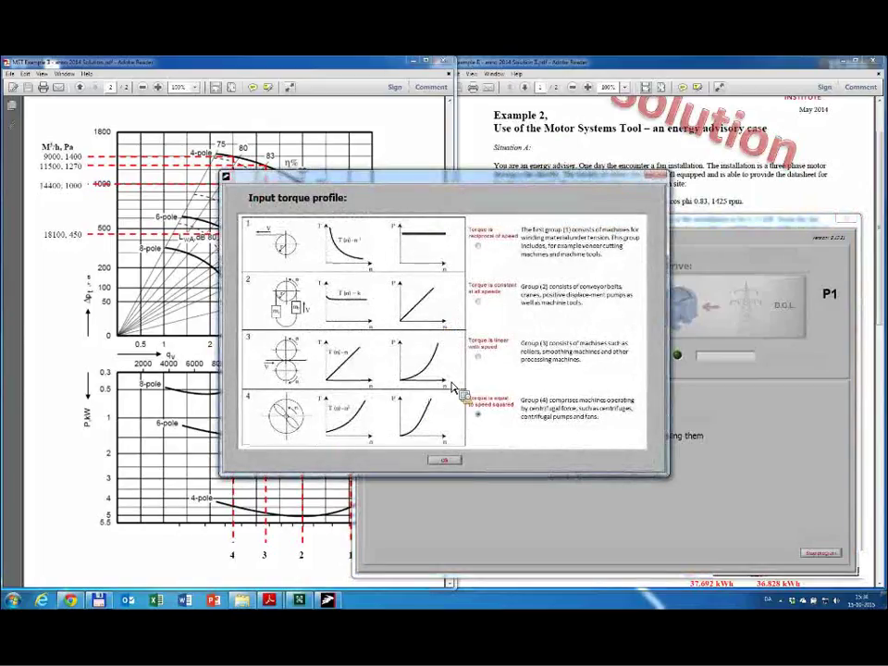
{"action": "left_click", "coordinate": [481, 416]}
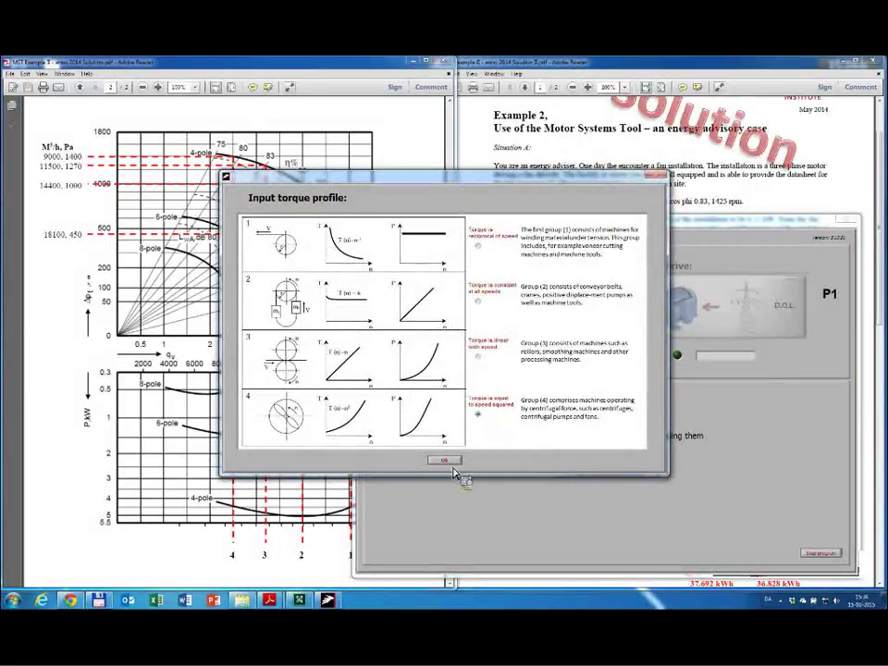
{"action": "left_click", "coordinate": [448, 461]}
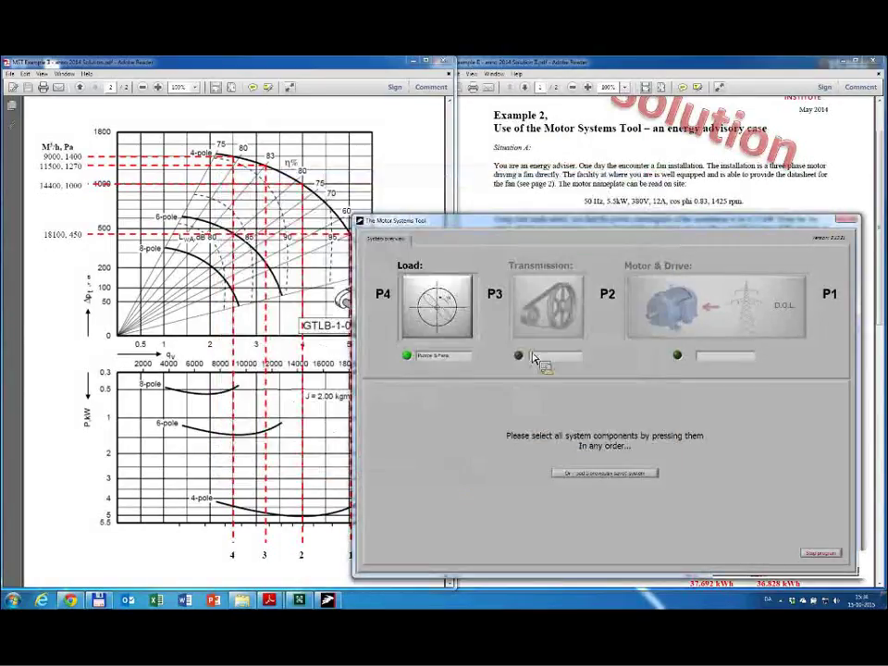
{"action": "left_click", "coordinate": [555, 315]}
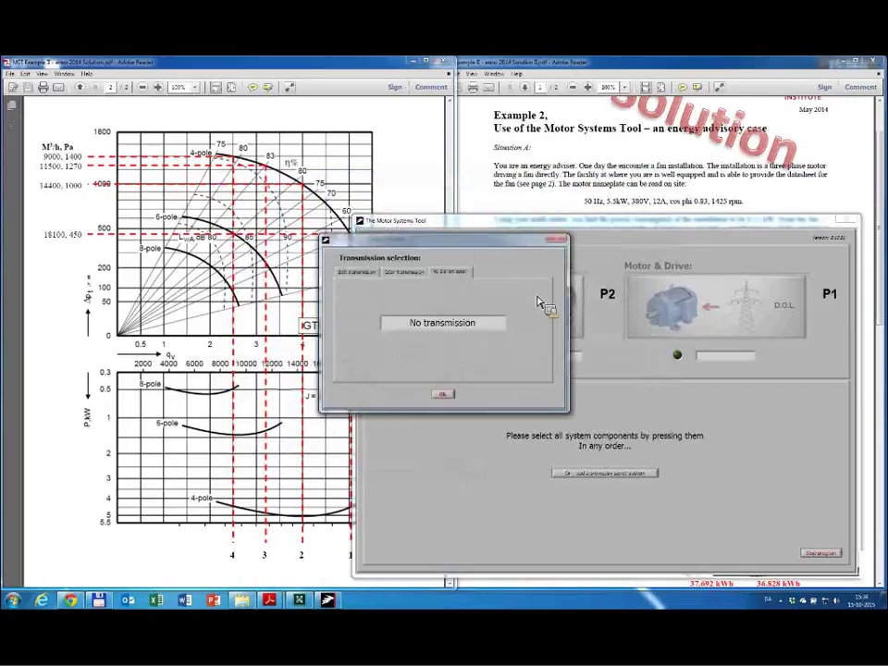
{"action": "left_click", "coordinate": [442, 396]}
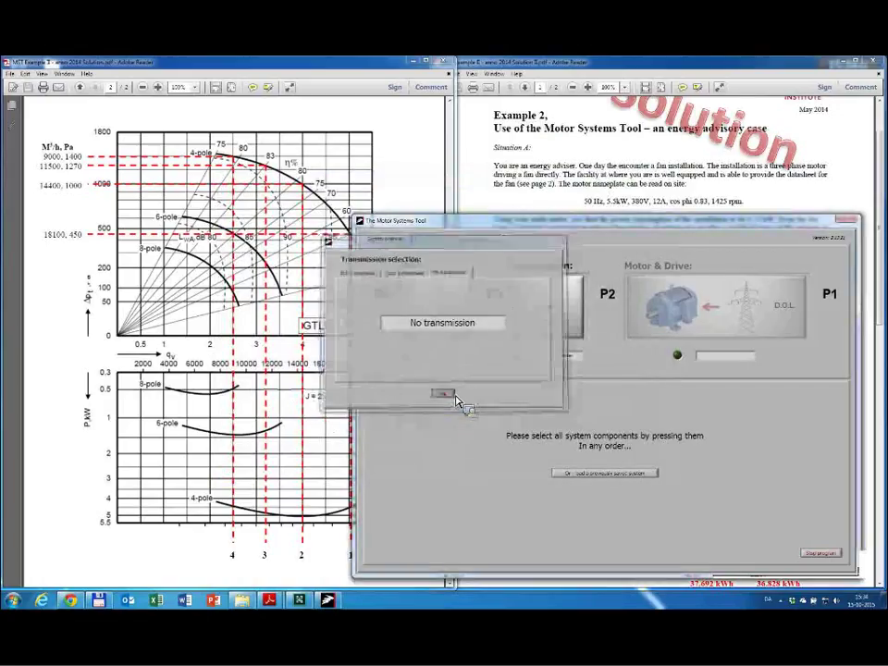
- Enter and accept the standard motor data: 5.5 kW, 380 V, 12 A, cos phi 0.83, 50 Hz and 1425 rpm
{"action": "left_click", "coordinate": [720, 311]}
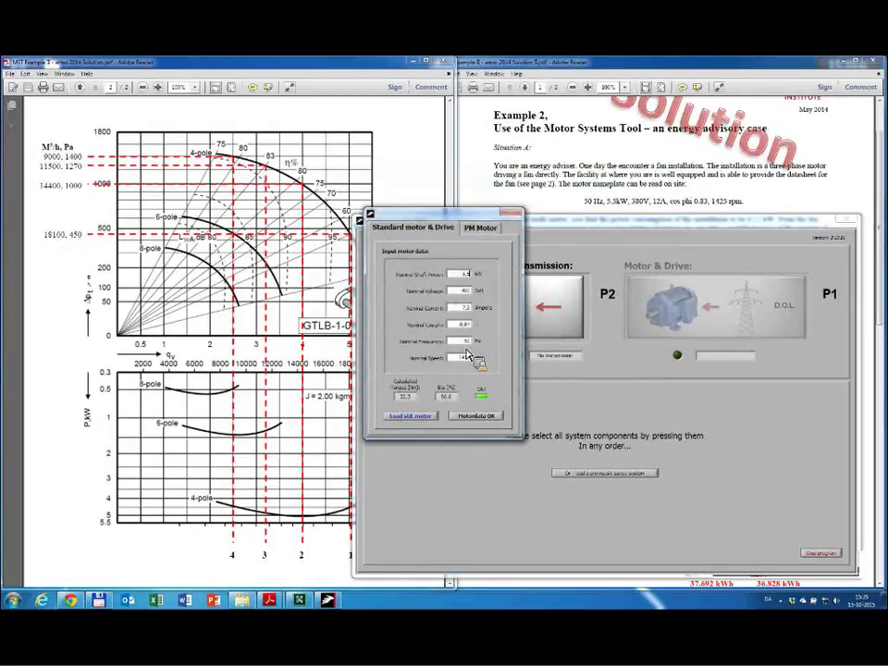
{"action": "key", "text": "Tab"}
{"action": "type", "text": "380"}
{"action": "key", "text": "Tab"}
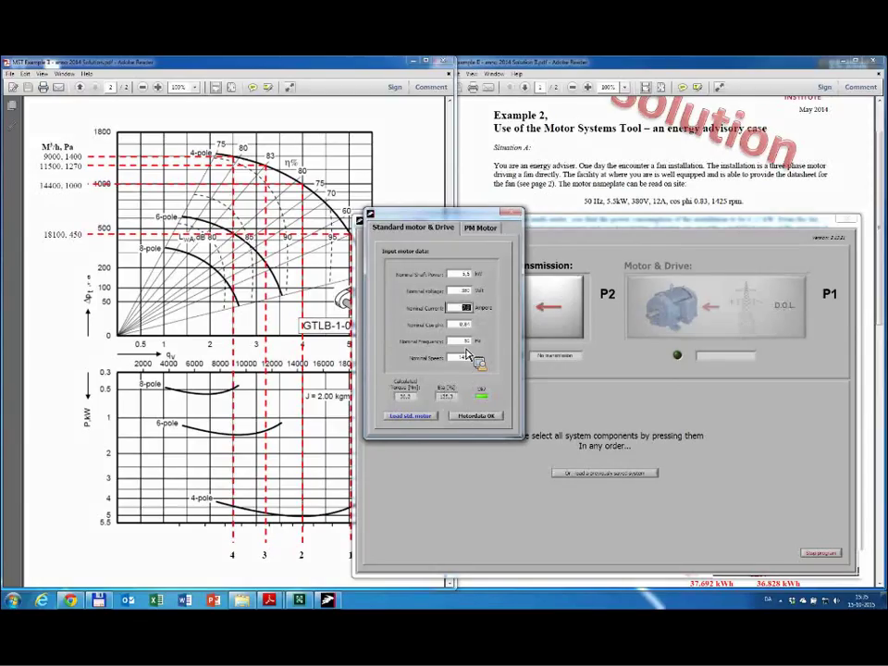
{"action": "type", "text": "12"}
{"action": "key", "text": "Tab"}
{"action": "type", "text": "3"}
{"action": "key", "text": "Tab"}
{"action": "type", "text": "1425"}
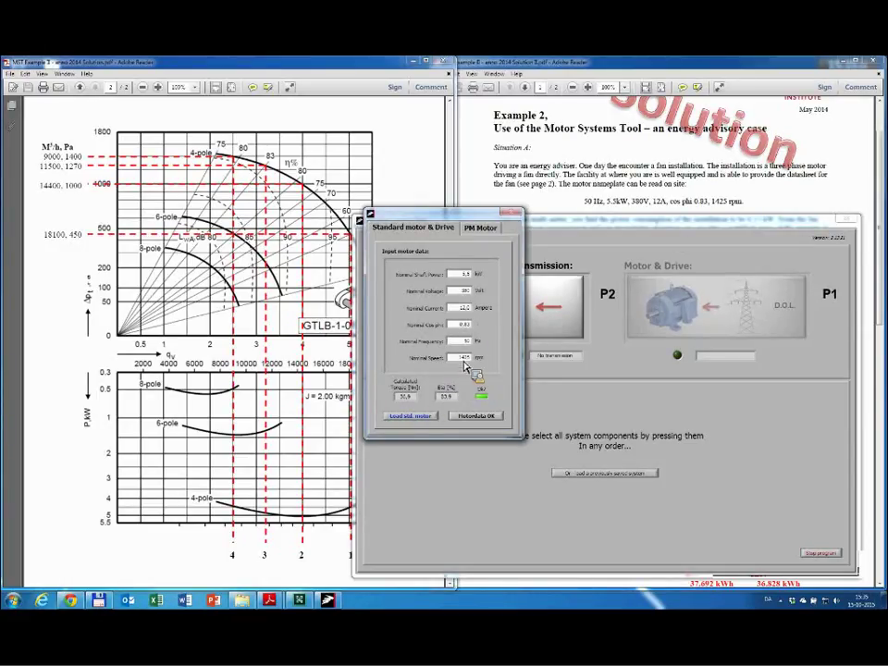
{"action": "left_click", "coordinate": [475, 416]}
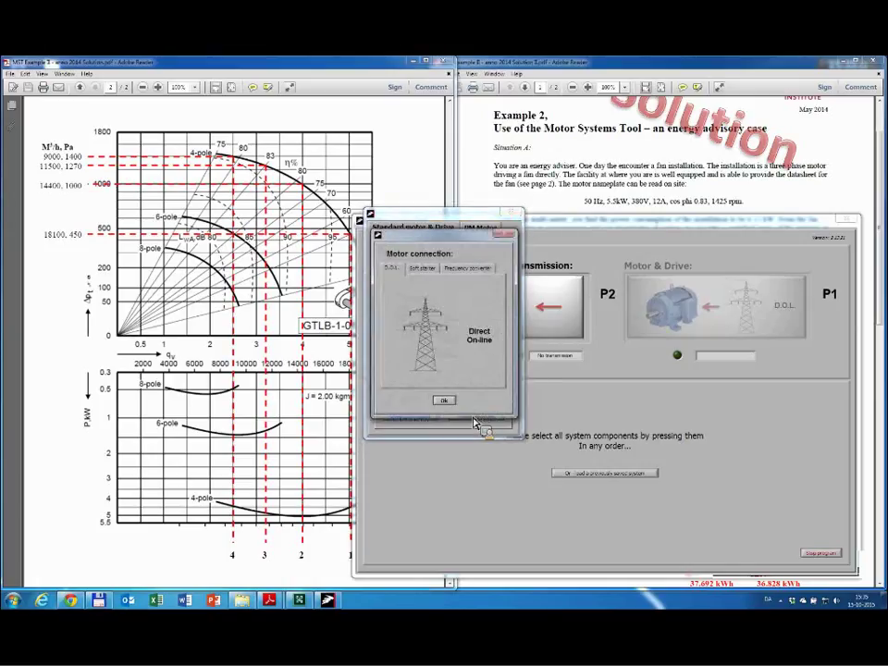
- Look through the soft starter and frequency converter options, and set the motor connection to Direct On-line
{"action": "left_click", "coordinate": [422, 270]}
{"action": "left_click", "coordinate": [467, 271]}
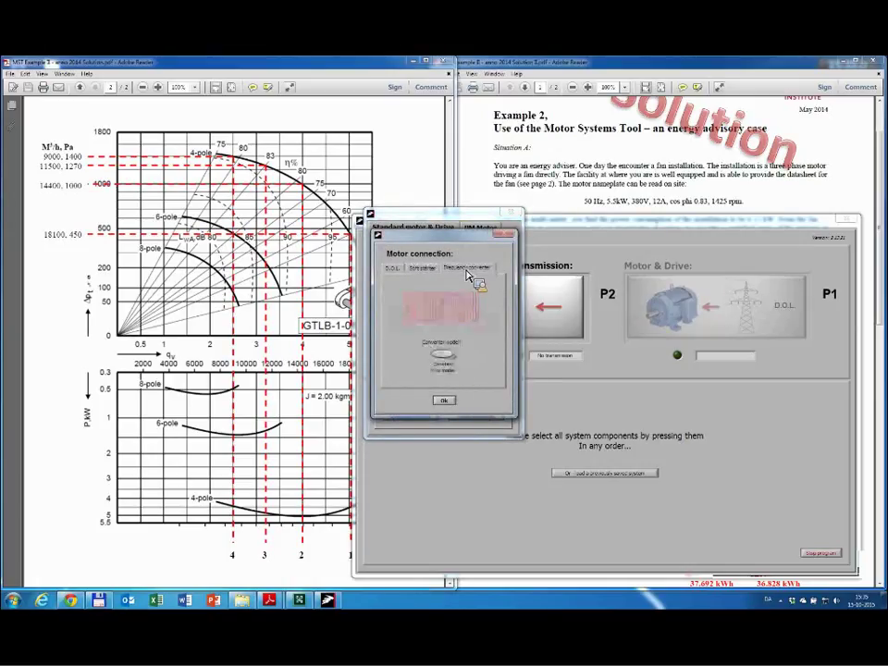
{"action": "left_click", "coordinate": [394, 269]}
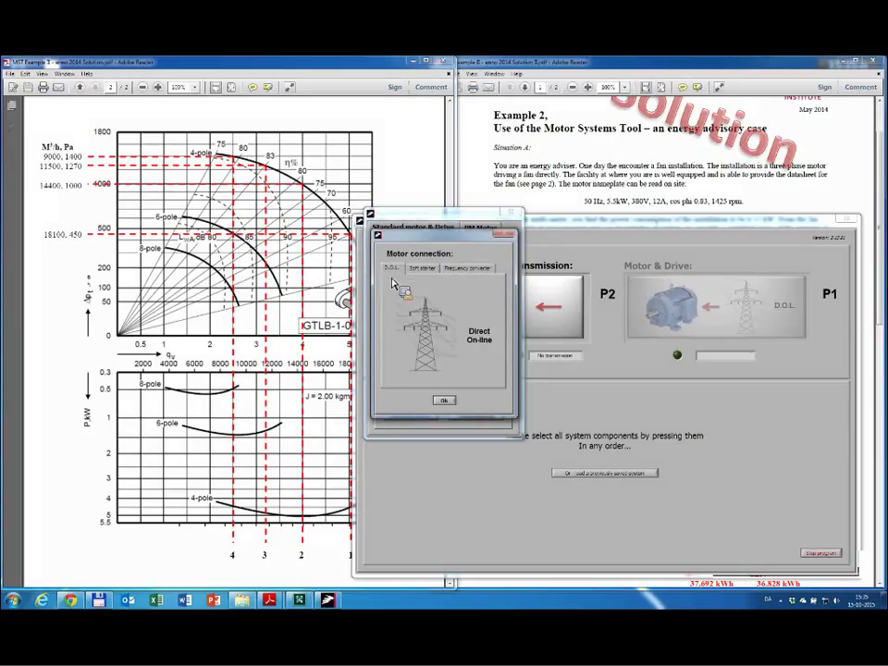
{"action": "left_click", "coordinate": [445, 401]}
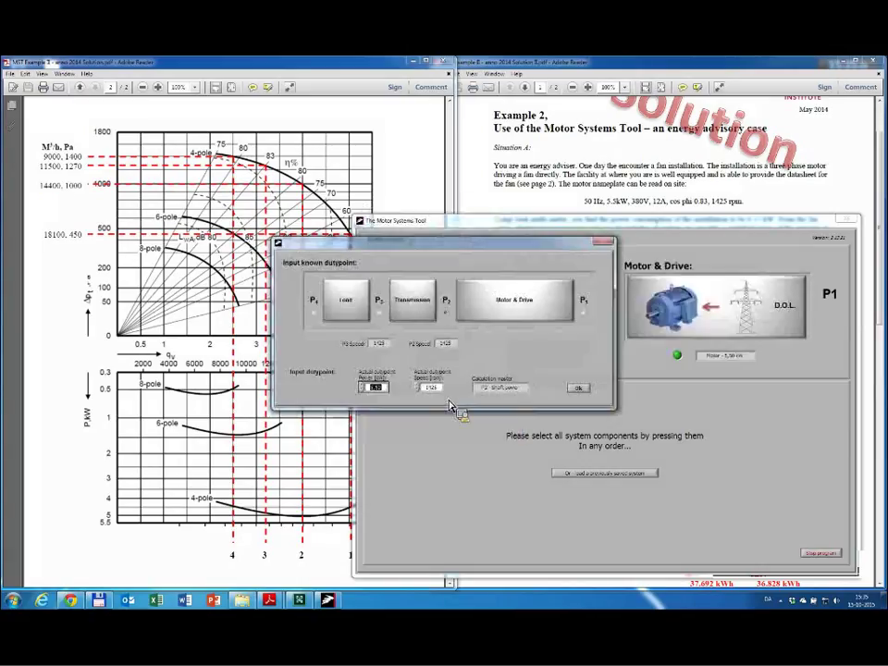
- Read the Situation A paragraph in the Example 2 PDF on the installation's measured power consumption
{"action": "left_click", "coordinate": [539, 190]}
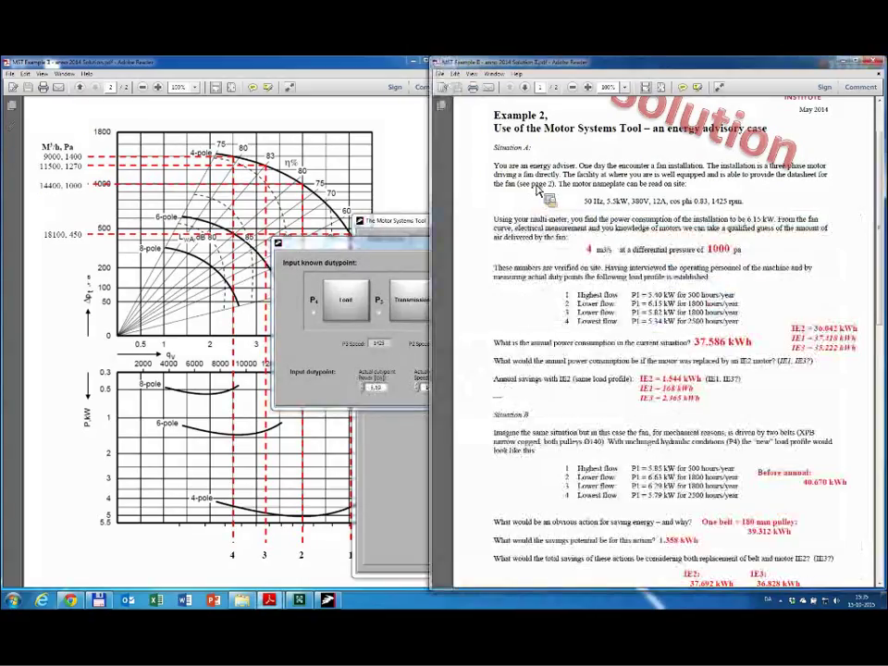
{"action": "scroll", "coordinate": [500, 213], "scroll_direction": "down", "scroll_amount": 1}
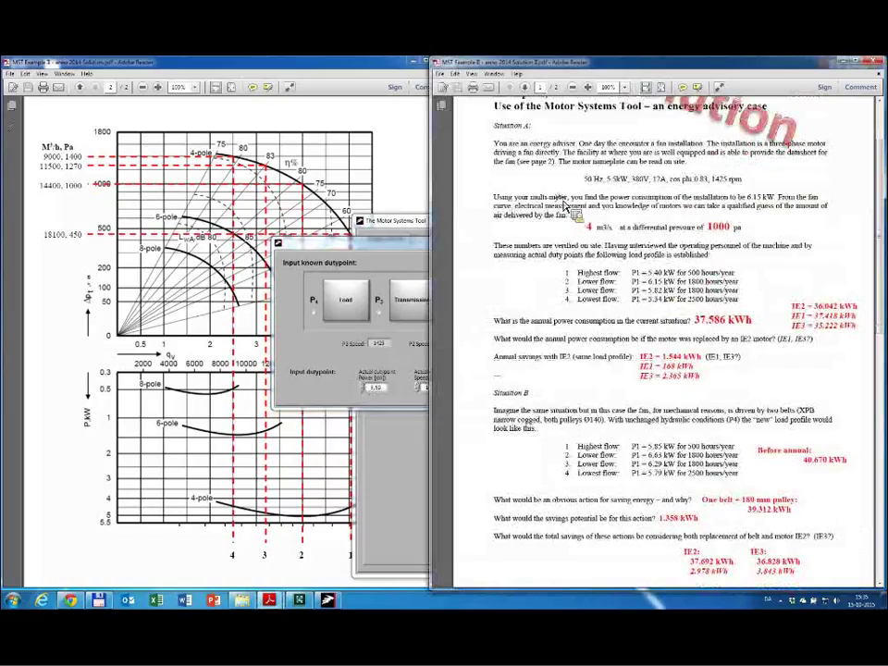
{"action": "left_click_drag", "start_coordinate": [561, 200], "coordinate": [566, 217]}
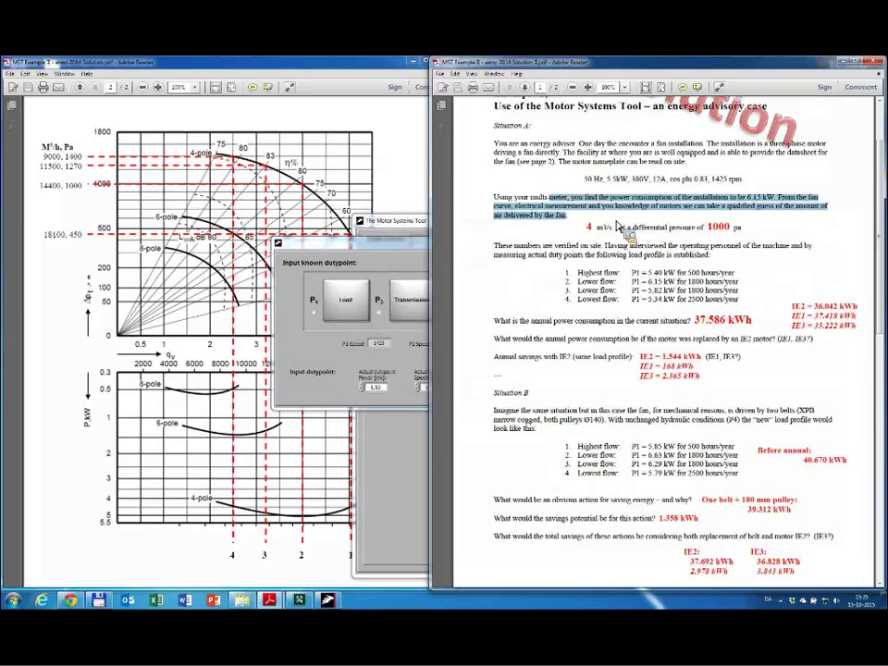
{"action": "left_click", "coordinate": [618, 225]}
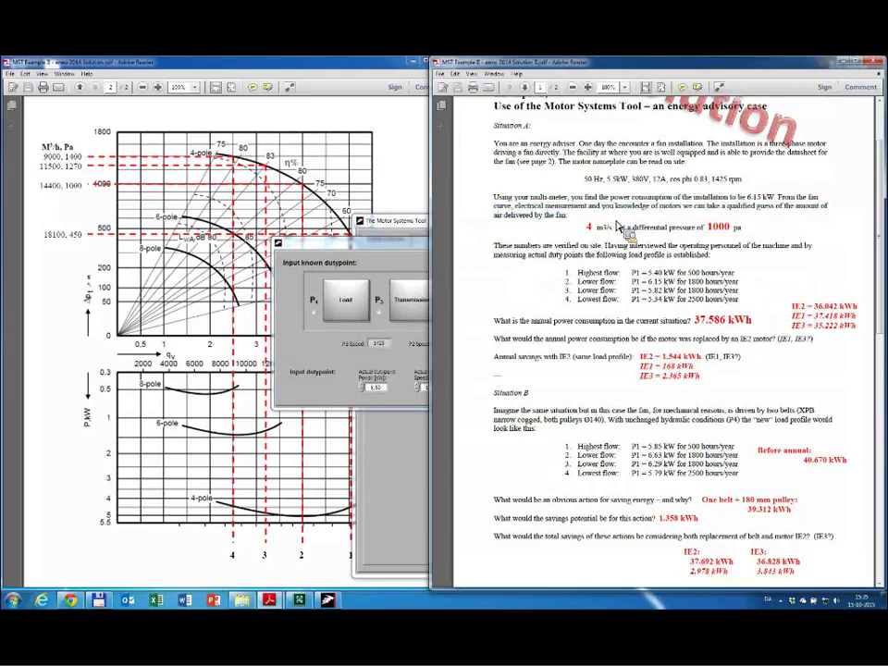
- In the known dutypoint settings, use P1 input power as the calculation master and set the actual dutypoint power to 6.15 kW
{"action": "left_click", "coordinate": [407, 254]}
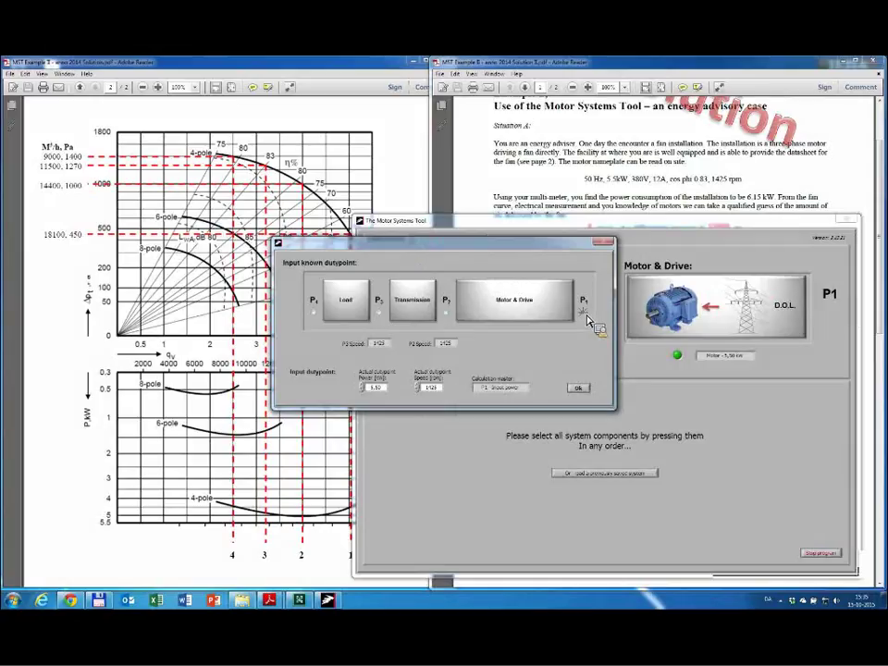
{"action": "double_click", "coordinate": [375, 388]}
{"action": "type", "text": "6"}
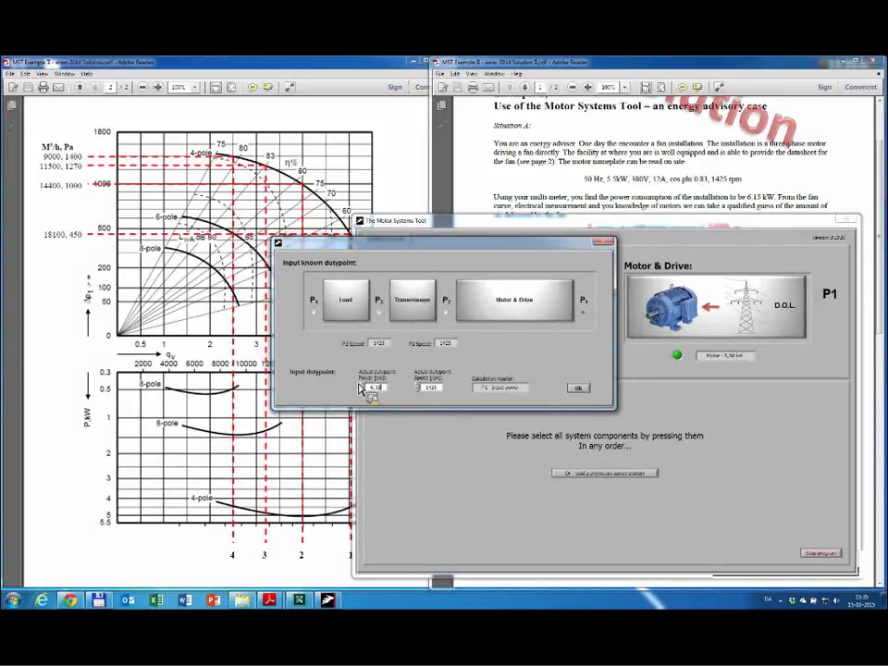
- Finish entering 6.15 kW as the actual dutypoint power and accept the known dutypoint
{"action": "type", "text": ".15"}
{"action": "left_click", "coordinate": [577, 388]}
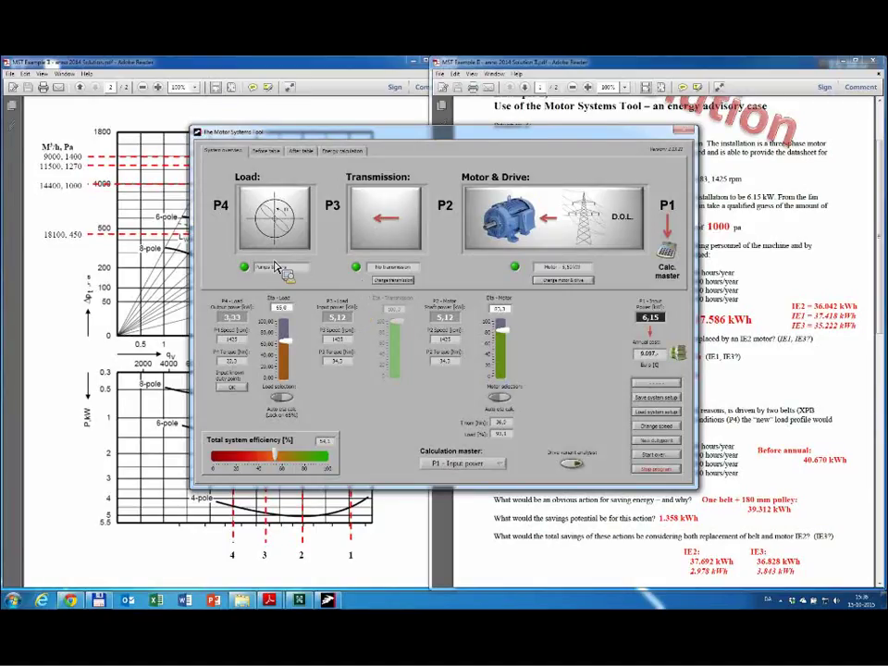
- Read the operating point off the fan curve and enter airflow 14400 m³/h and pressure 1000 Pa as the fan's known duty point
{"action": "left_click", "coordinate": [93, 377]}
{"action": "left_click", "coordinate": [172, 305]}
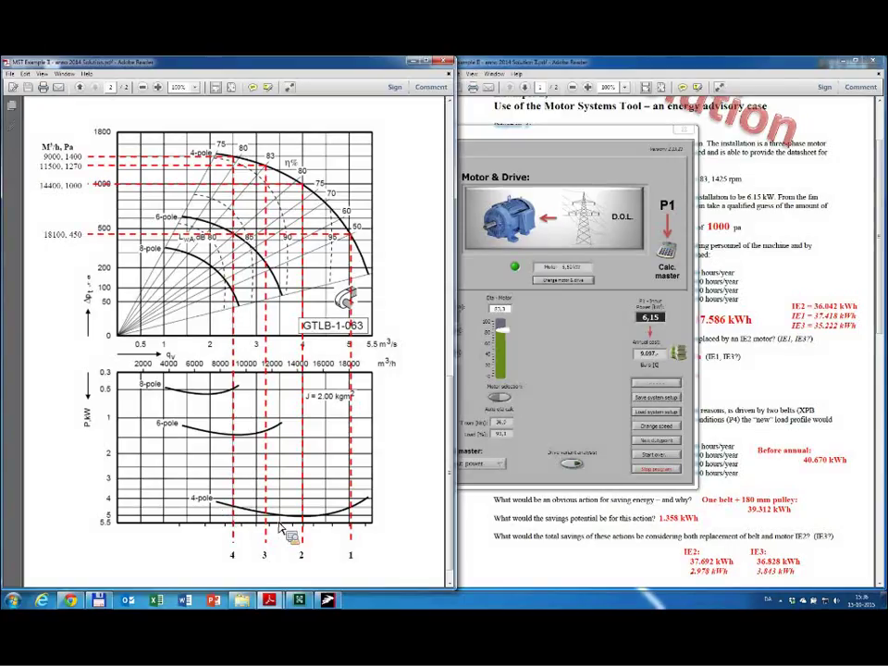
{"action": "left_click", "coordinate": [116, 521]}
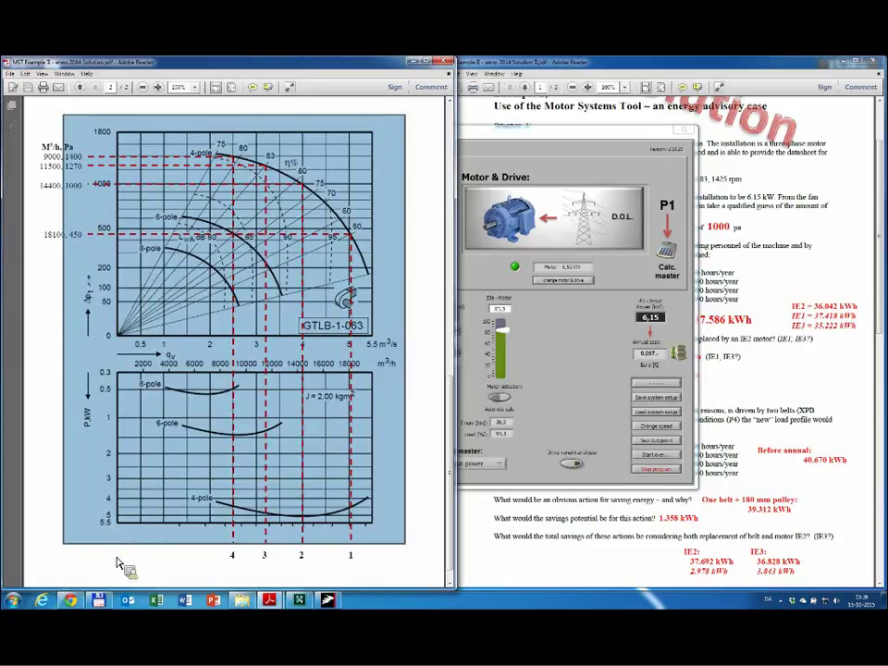
{"action": "left_click", "coordinate": [118, 524]}
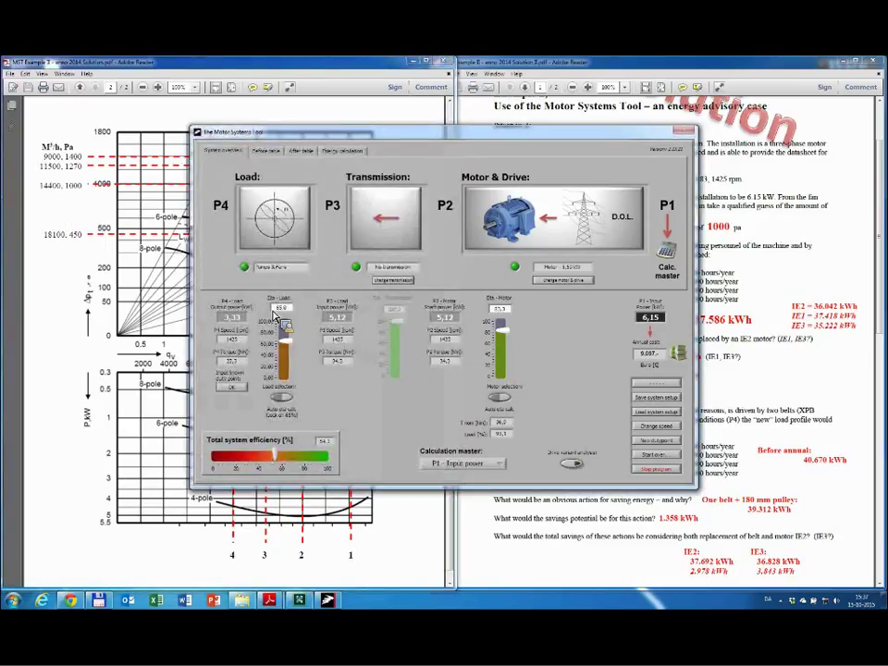
{"action": "left_click", "coordinate": [234, 390]}
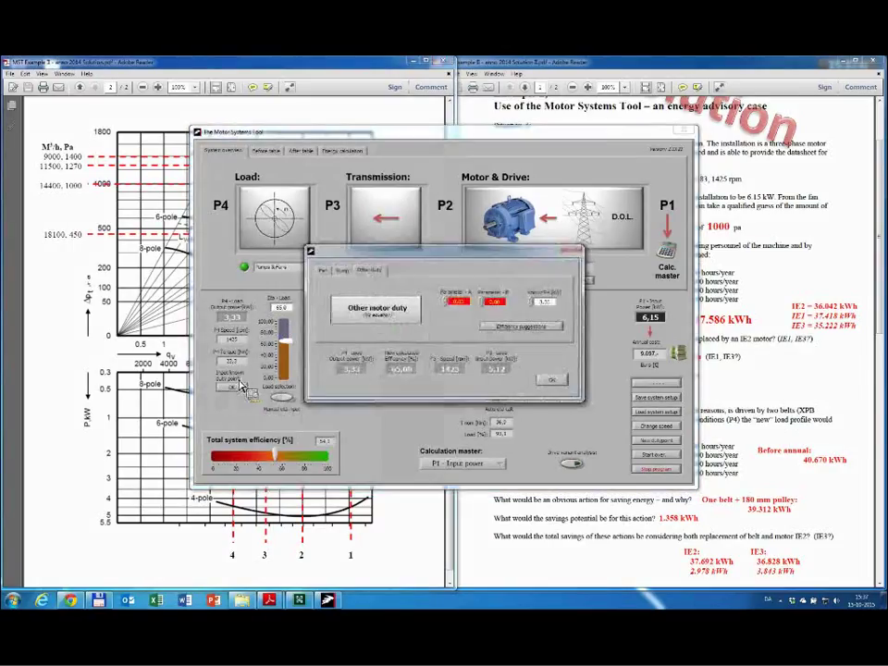
{"action": "left_click", "coordinate": [324, 273]}
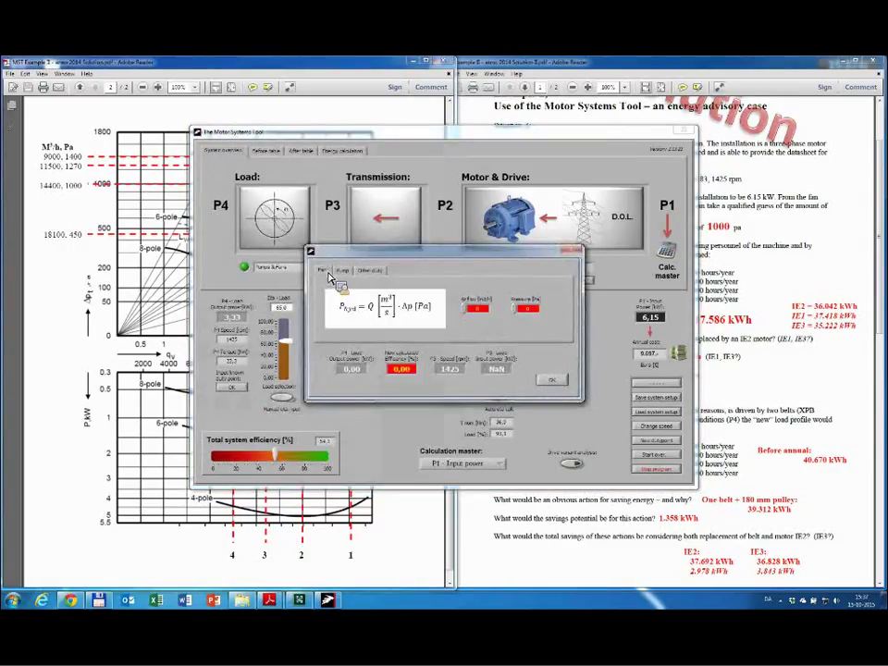
{"action": "double_click", "coordinate": [480, 310]}
{"action": "type", "text": "3"}
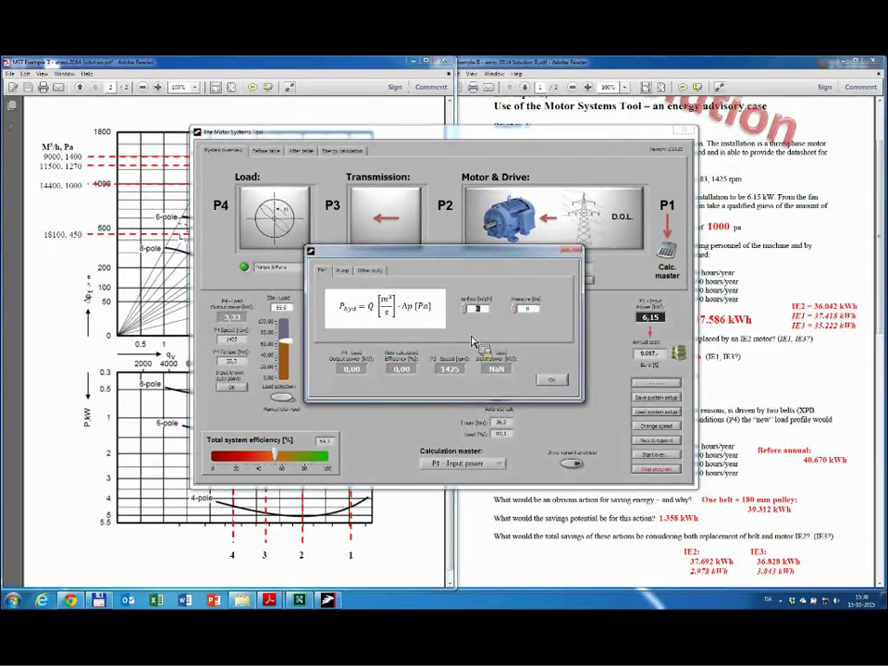
{"action": "key", "text": "Tab"}
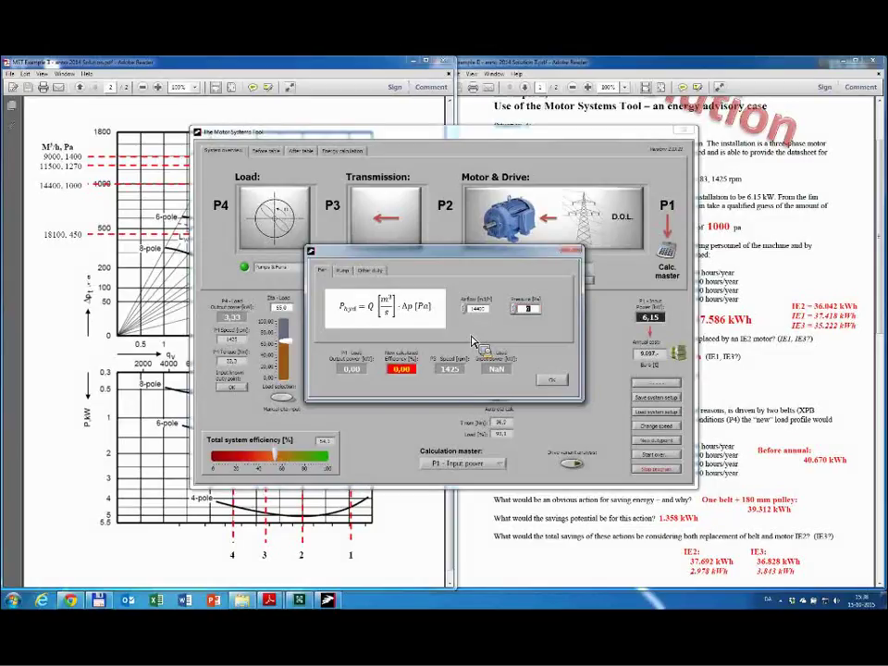
{"action": "type", "text": "1000"}
{"action": "key", "text": "Return"}
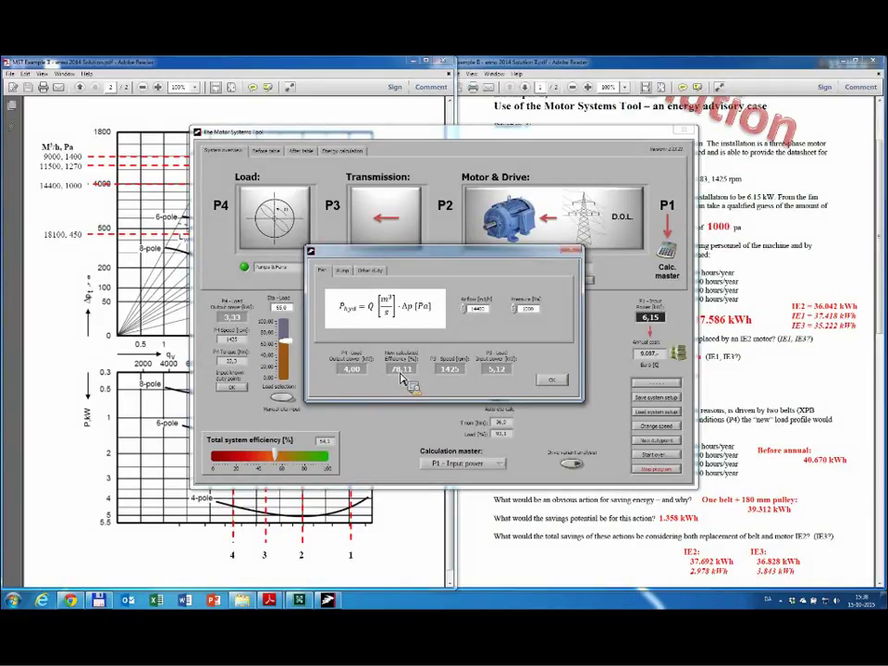
{"action": "left_click", "coordinate": [559, 383]}
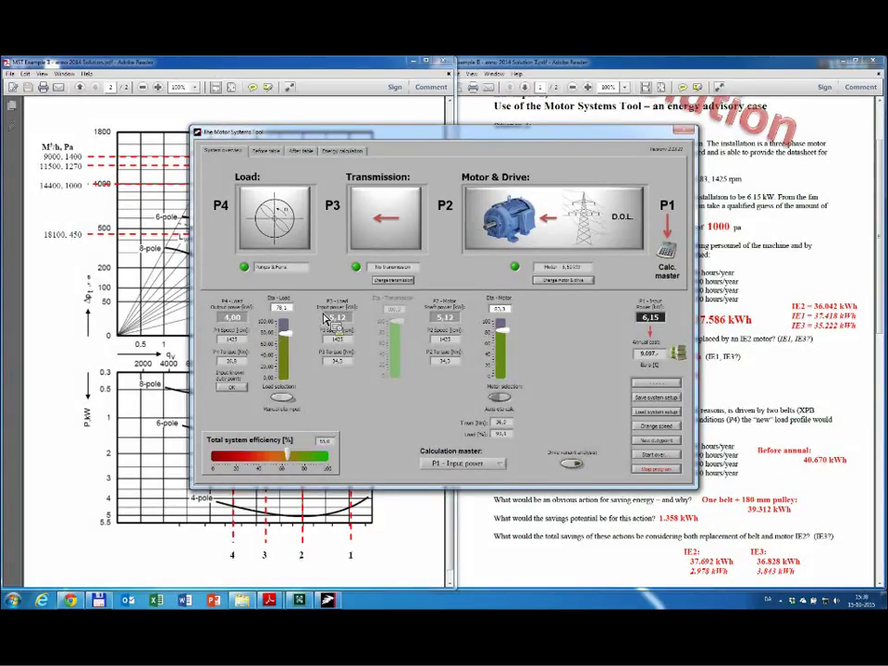
- Check the Situation A load profile in the PDF and add the current dutypoint to the before snapshots with 1800 annual running hours
{"action": "left_click", "coordinate": [757, 301]}
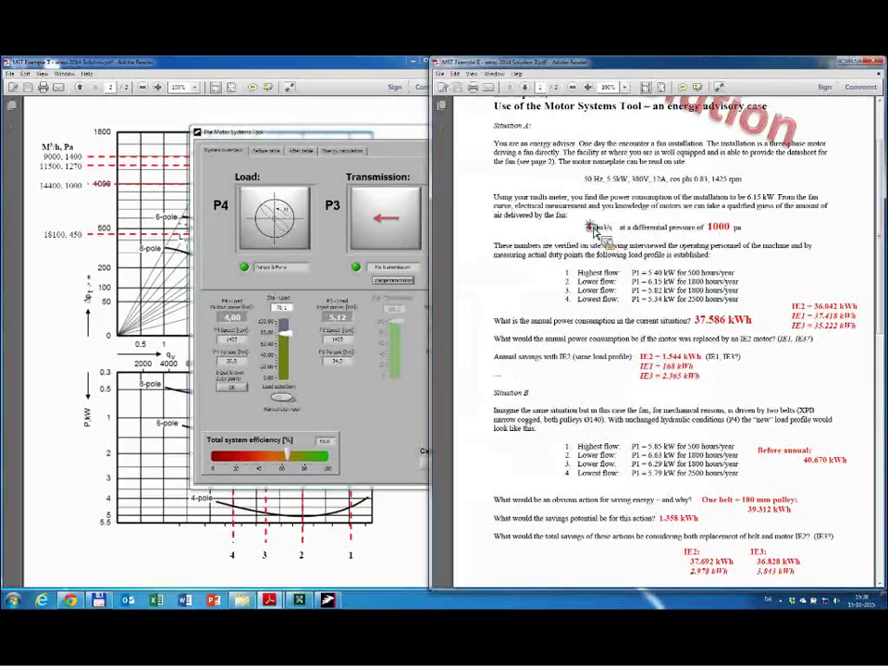
{"action": "left_click_drag", "start_coordinate": [583, 236], "coordinate": [640, 250]}
{"action": "double_click", "coordinate": [719, 227]}
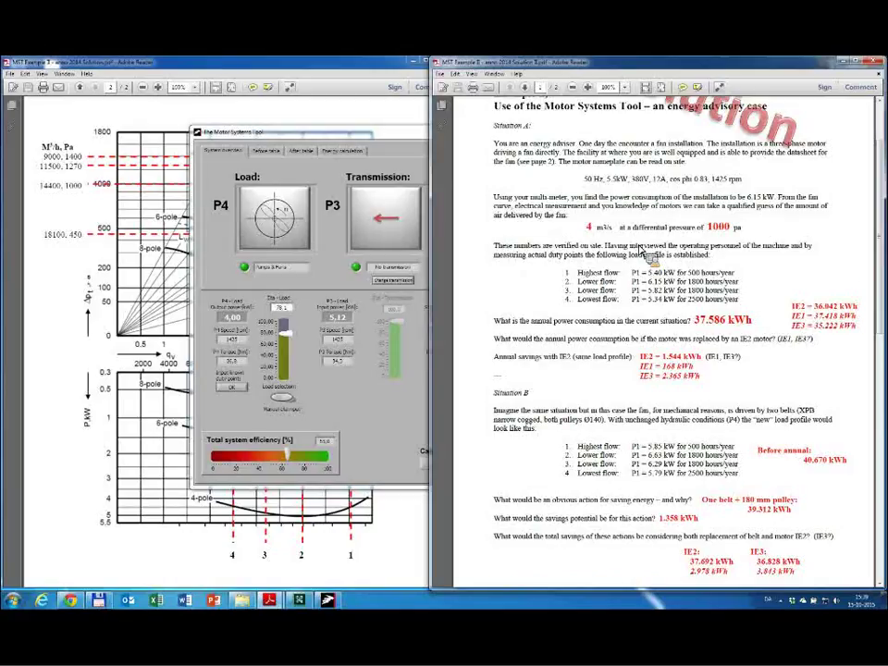
{"action": "scroll", "coordinate": [640, 250], "scroll_direction": "down", "scroll_amount": 2}
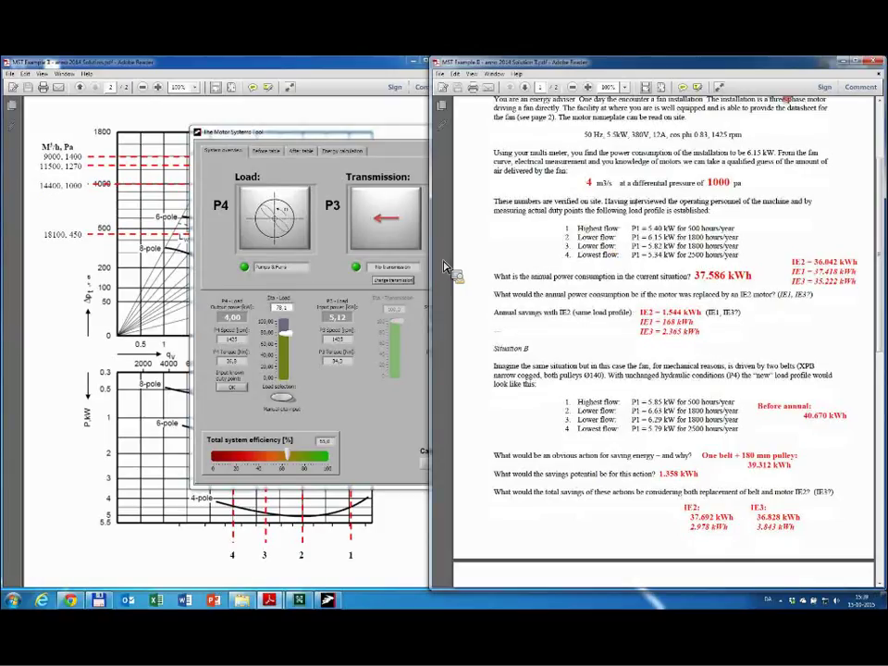
{"action": "left_click", "coordinate": [324, 290]}
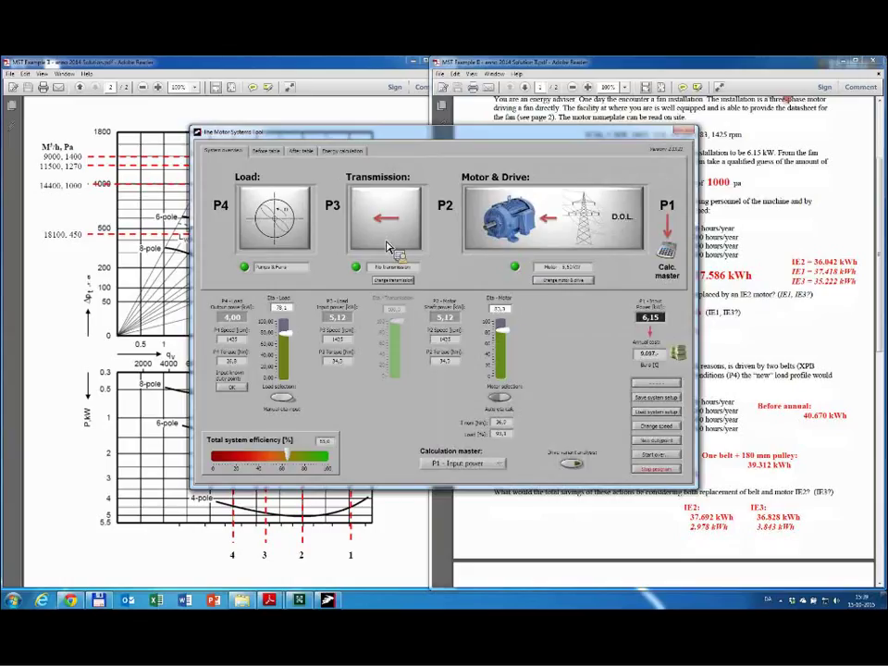
{"action": "left_click", "coordinate": [268, 151]}
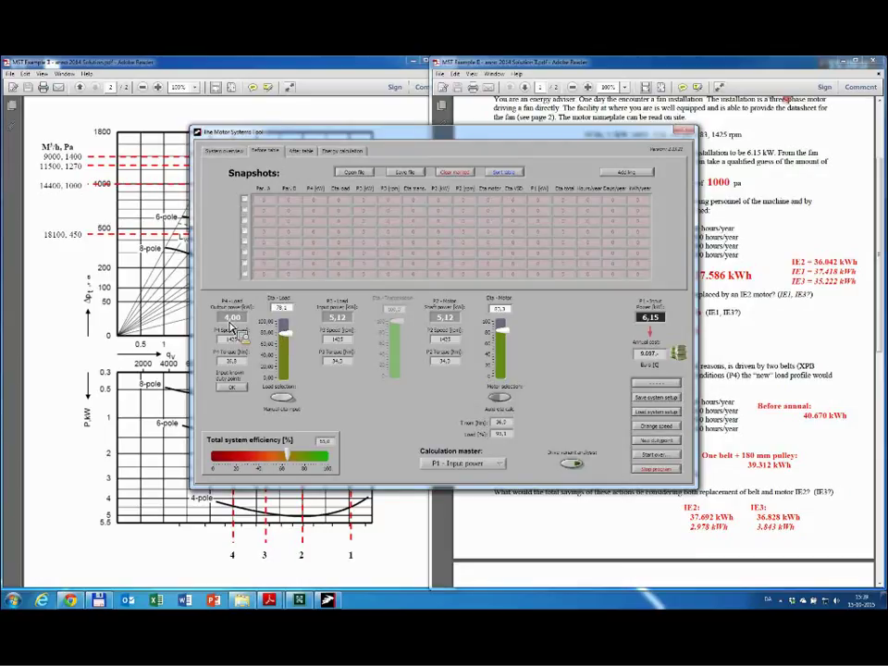
{"action": "left_click", "coordinate": [645, 177]}
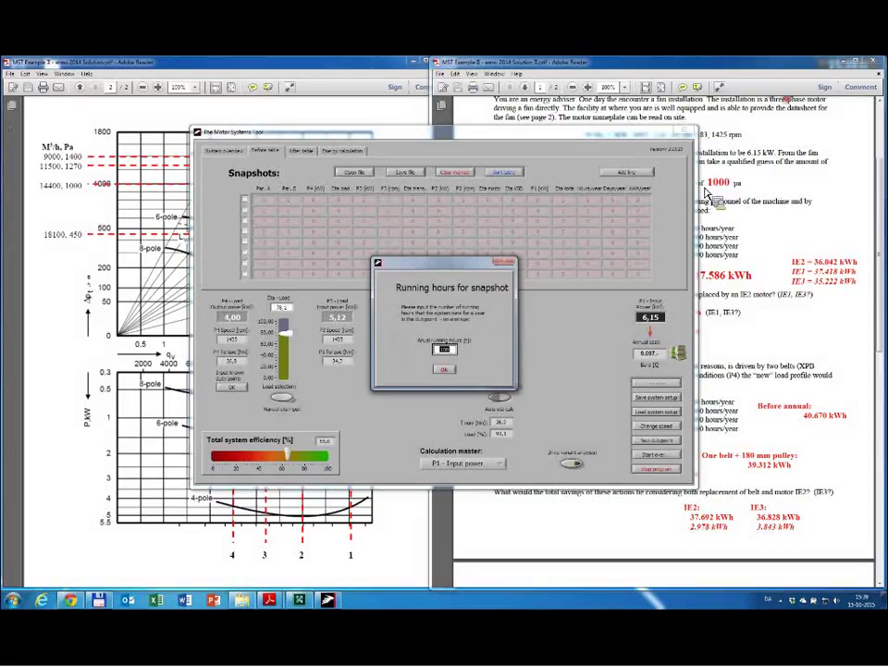
{"action": "left_click", "coordinate": [811, 246]}
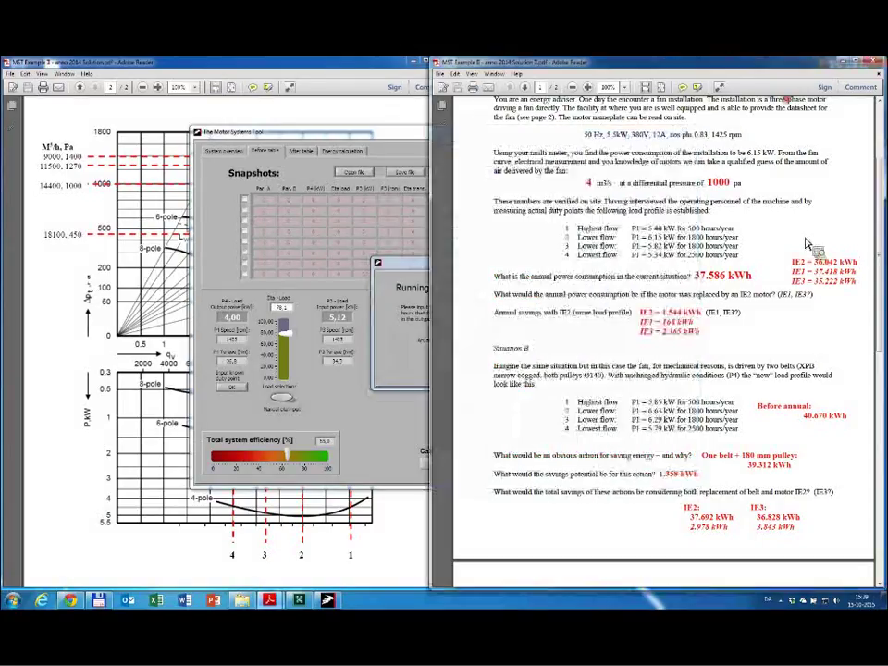
{"action": "double_click", "coordinate": [696, 237]}
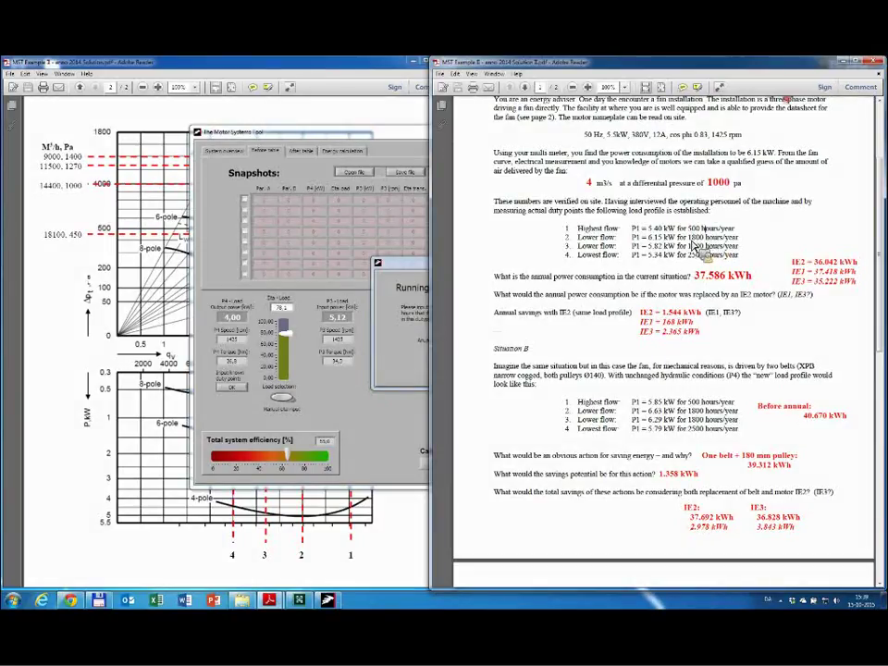
{"action": "left_click", "coordinate": [395, 352]}
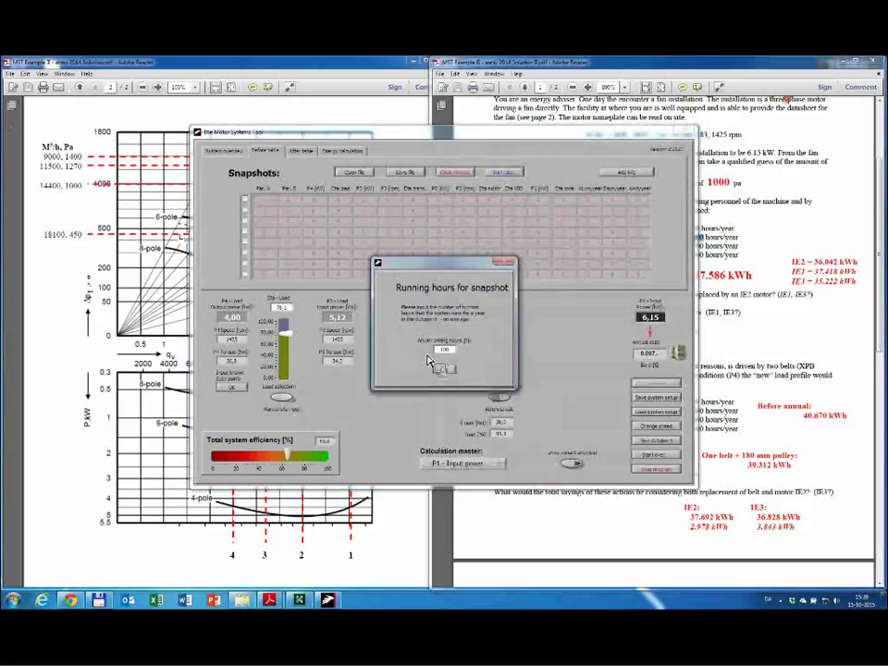
{"action": "double_click", "coordinate": [438, 349]}
{"action": "left_click", "coordinate": [447, 368]}
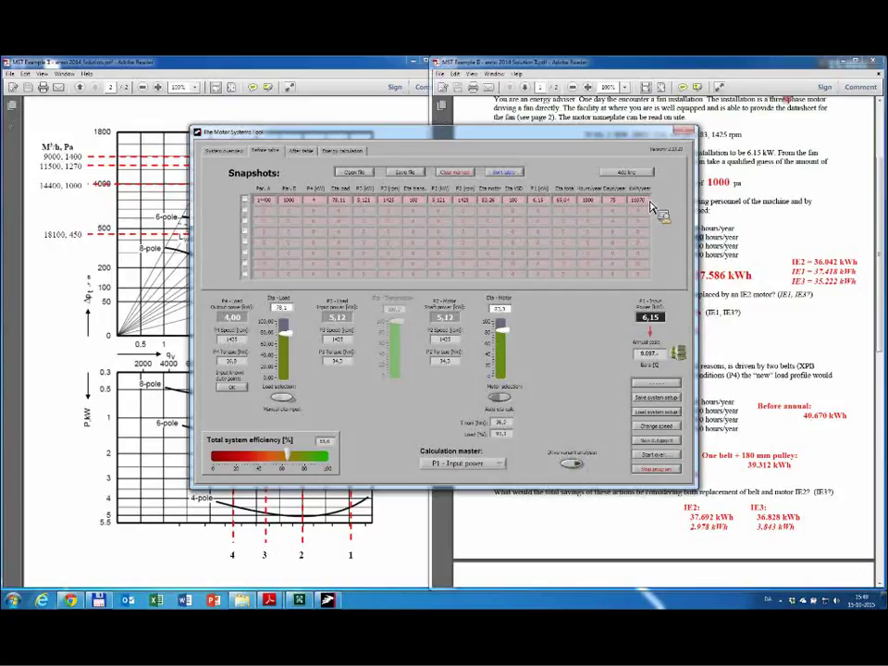
- Load the saved snapshot file into the before table and compare its dutypoints with the load profile in the PDF
{"action": "left_click", "coordinate": [740, 239]}
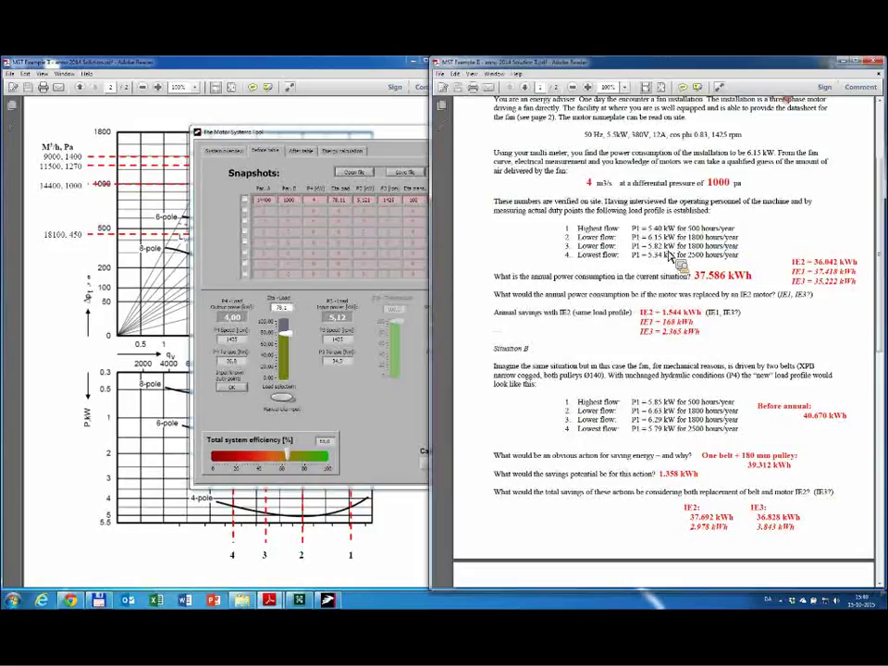
{"action": "left_click", "coordinate": [290, 181]}
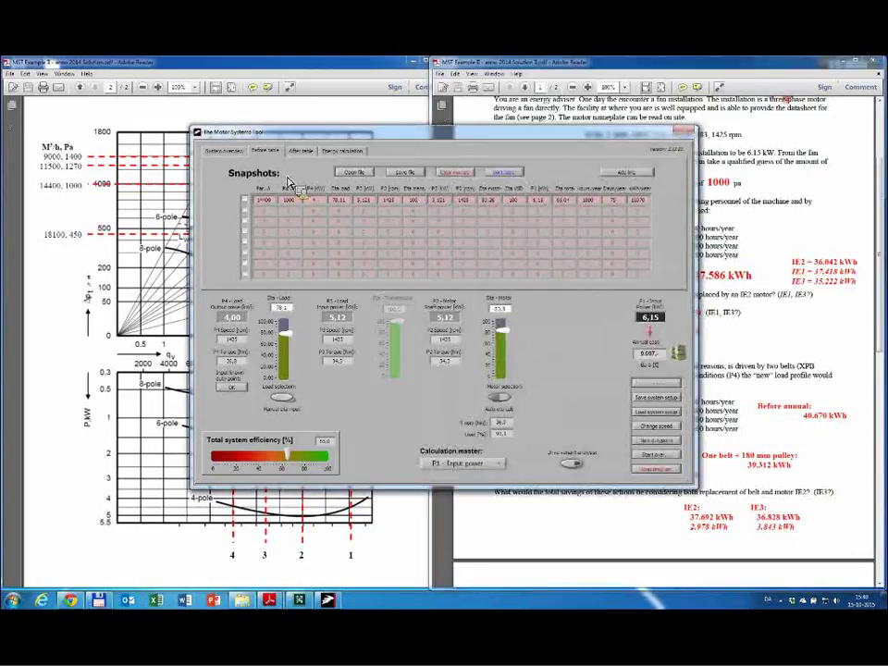
{"action": "left_click", "coordinate": [351, 176]}
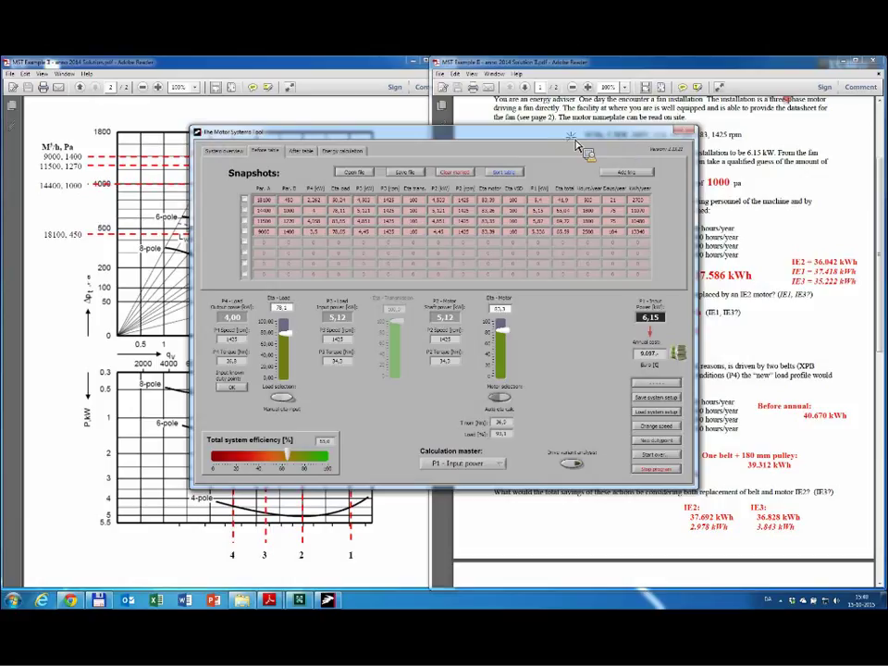
{"action": "left_click_drag", "start_coordinate": [482, 155], "coordinate": [499, 150]}
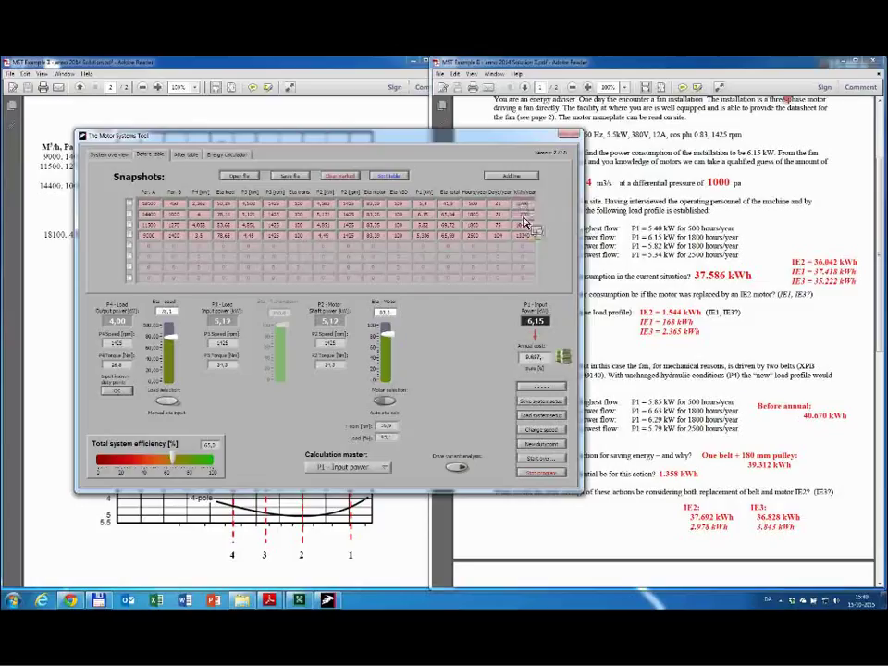
{"action": "left_click_drag", "start_coordinate": [388, 148], "coordinate": [490, 181]}
{"action": "left_click", "coordinate": [500, 122]}
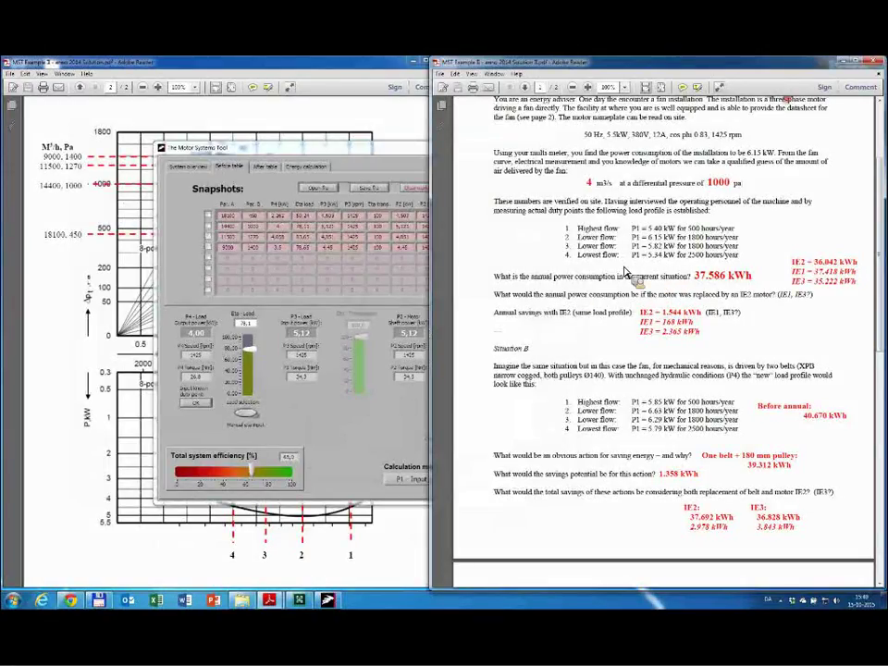
{"action": "left_click", "coordinate": [194, 153]}
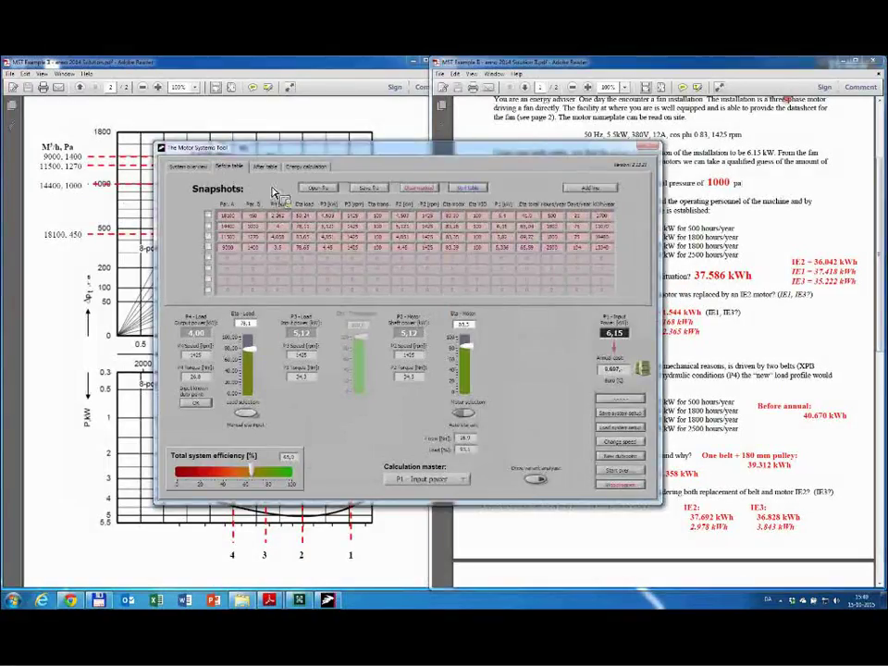
- Check the before system's annual energy consumption in the energy calculation against the Situation A answer in the PDF
{"action": "left_click", "coordinate": [319, 168]}
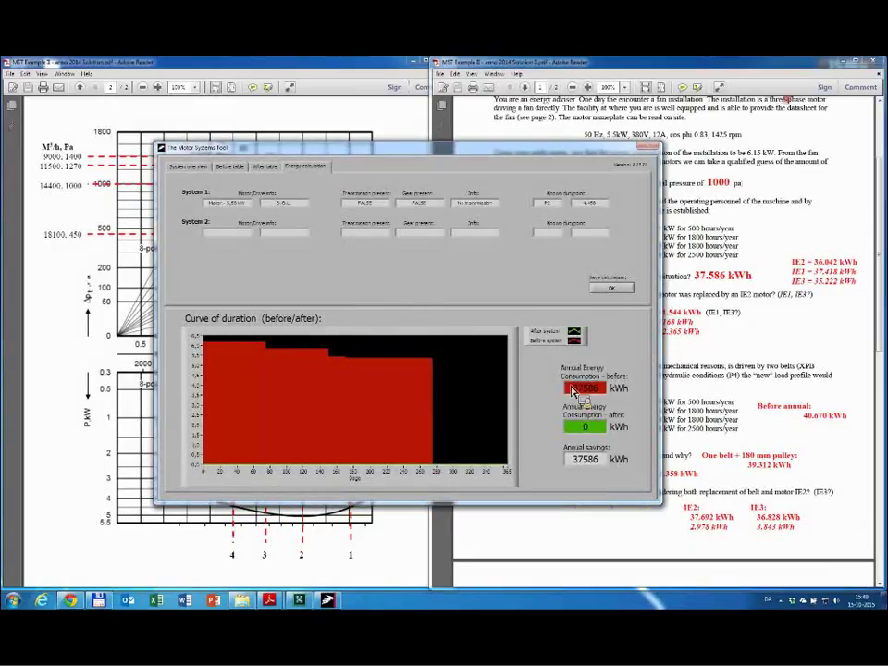
{"action": "left_click_drag", "start_coordinate": [592, 388], "coordinate": [606, 398]}
{"action": "double_click", "coordinate": [599, 387]}
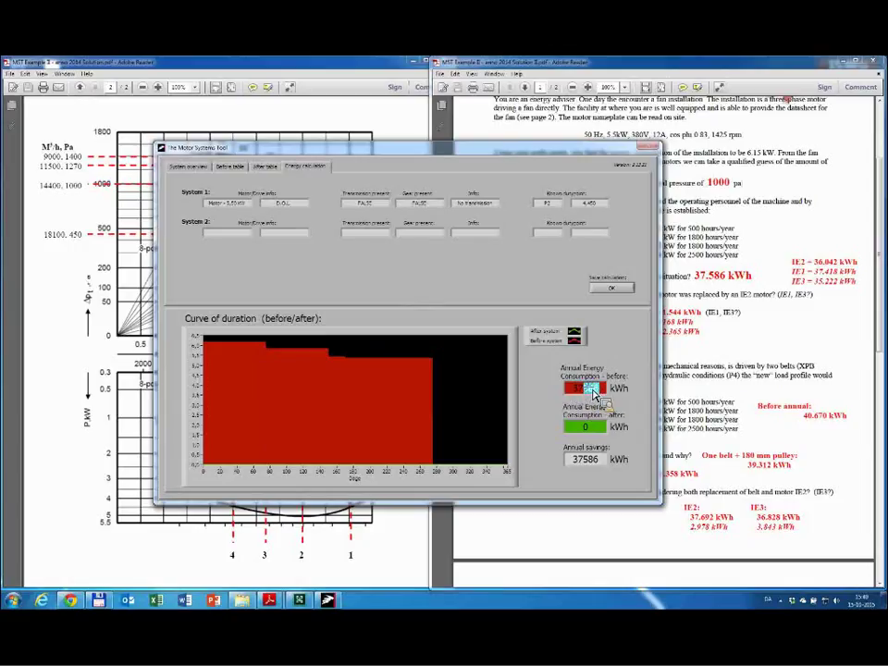
{"action": "left_click_drag", "start_coordinate": [509, 432], "coordinate": [709, 285]}
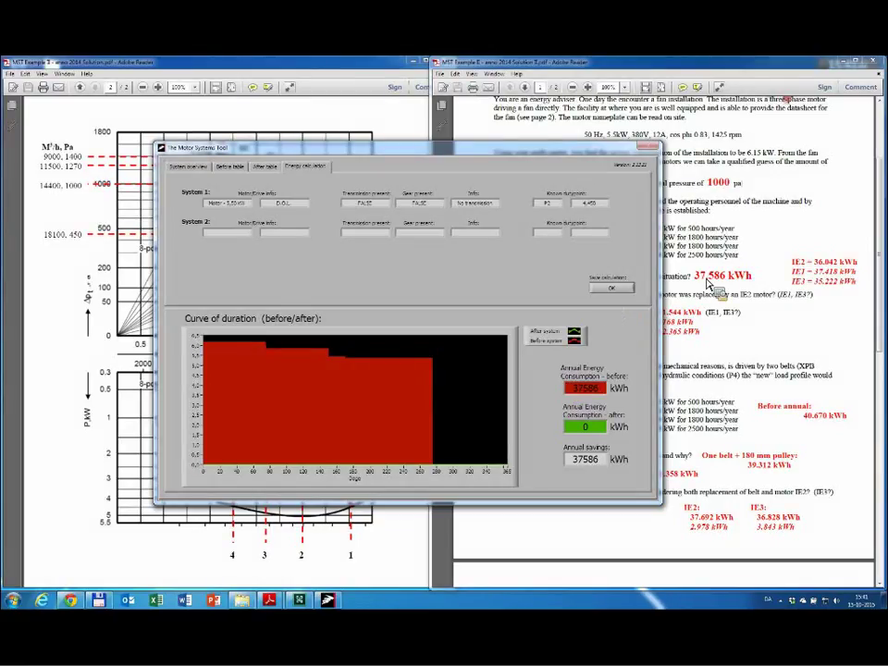
{"action": "left_click_drag", "start_coordinate": [709, 285], "coordinate": [271, 172]}
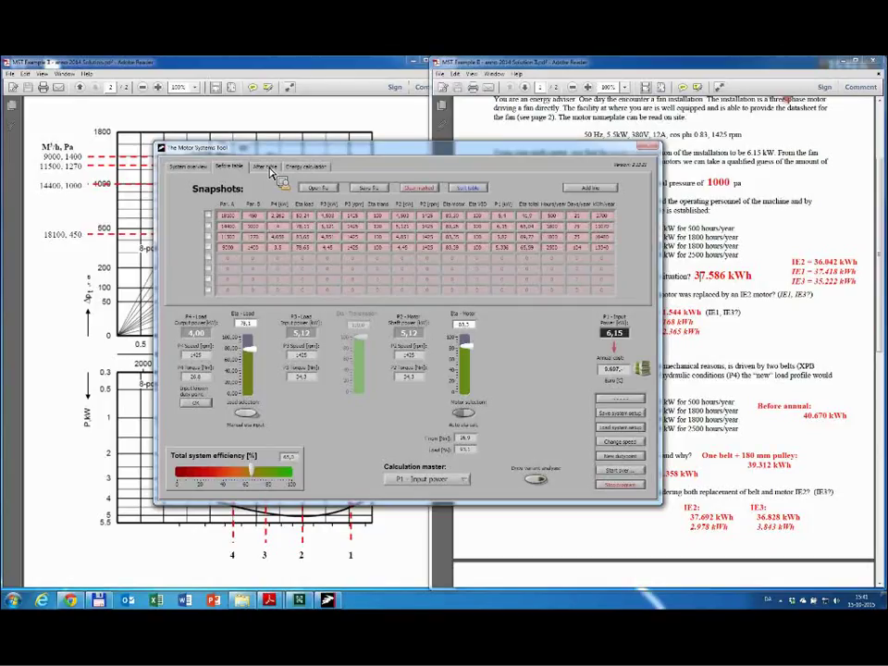
- Load the saved snapshot file into the after table and compare its dutypoints with those in the before table
{"action": "left_click", "coordinate": [265, 167]}
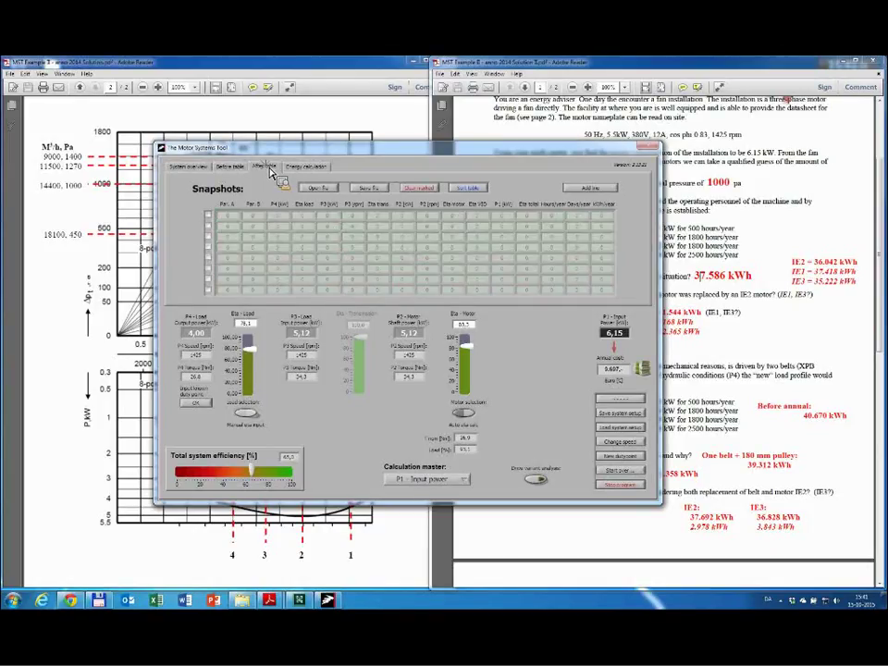
{"action": "left_click", "coordinate": [333, 193]}
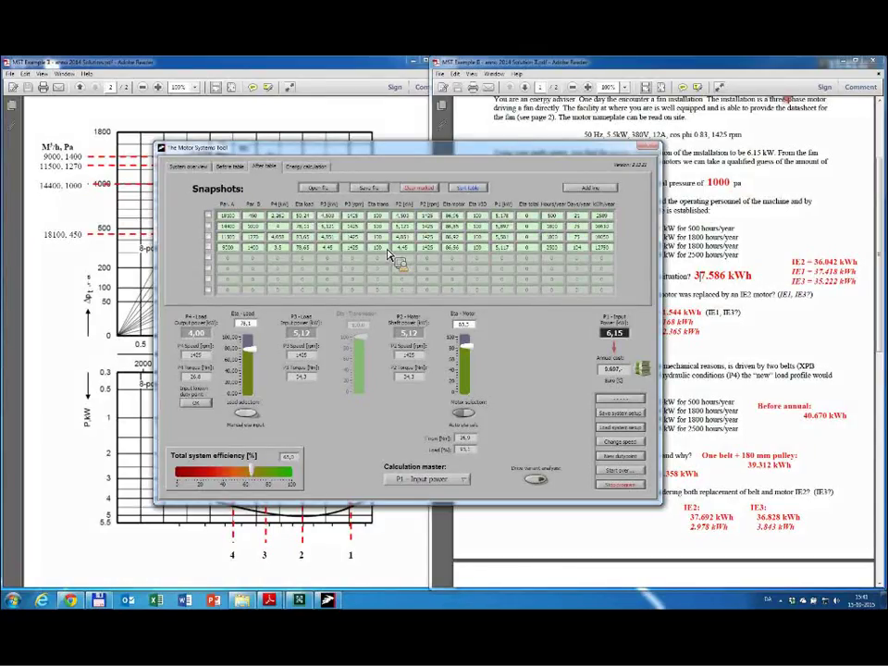
{"action": "left_click", "coordinate": [233, 167]}
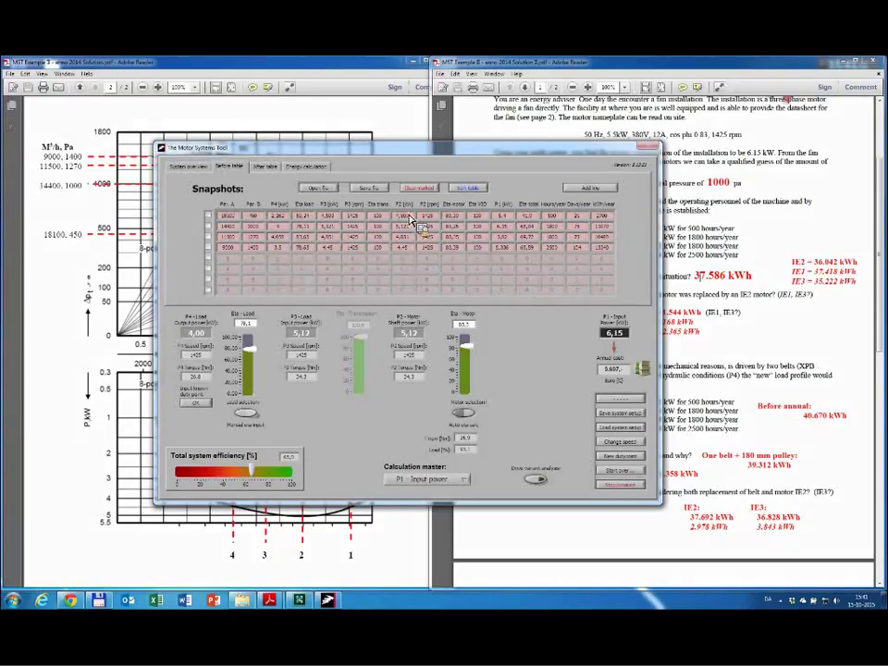
{"action": "key", "text": "ctrl+Tab"}
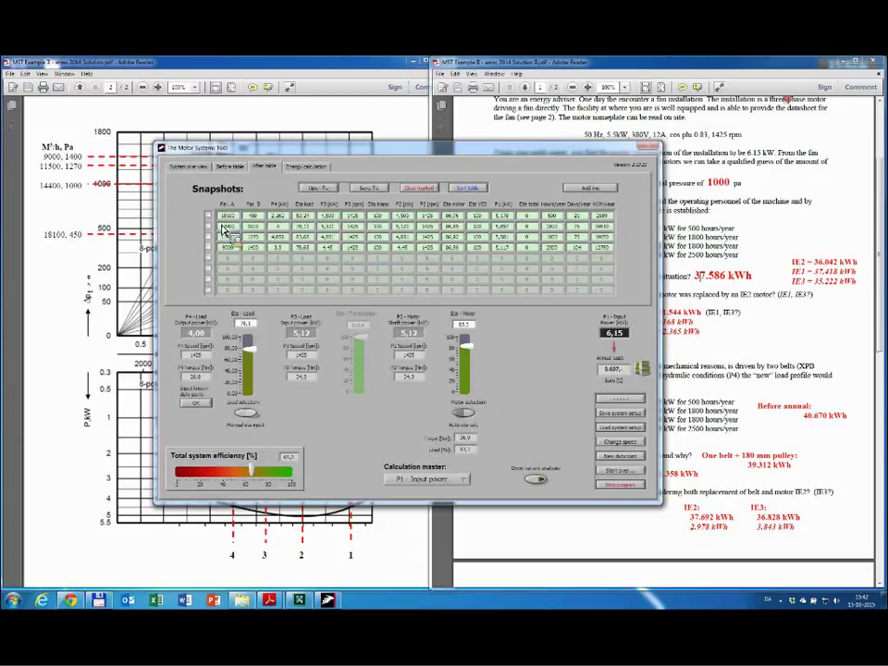
{"action": "left_click", "coordinate": [229, 166]}
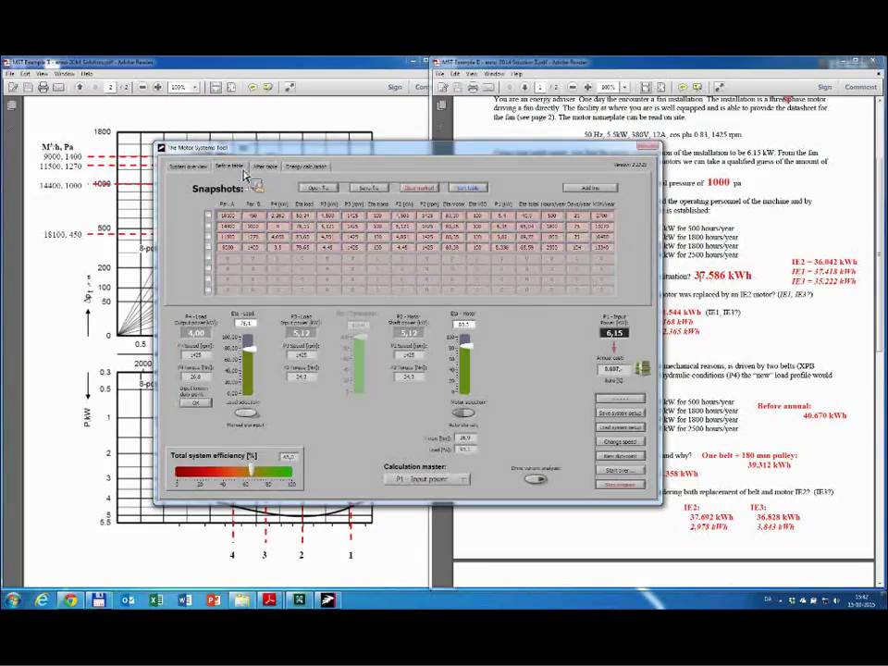
- Review the after table and compare the before and after annual energy consumption and savings in the energy calculation
{"action": "left_click", "coordinate": [266, 166]}
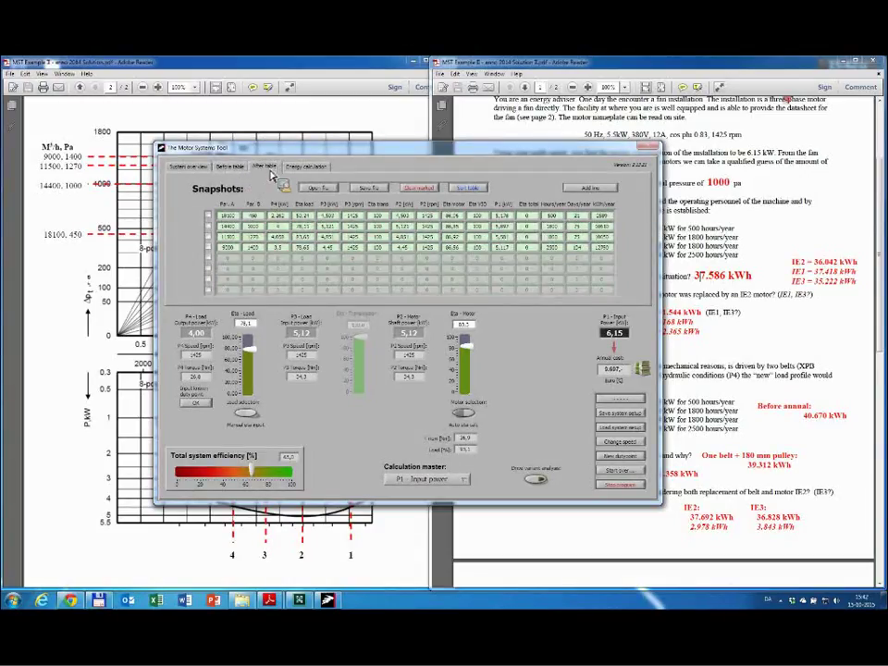
{"action": "left_click", "coordinate": [319, 169]}
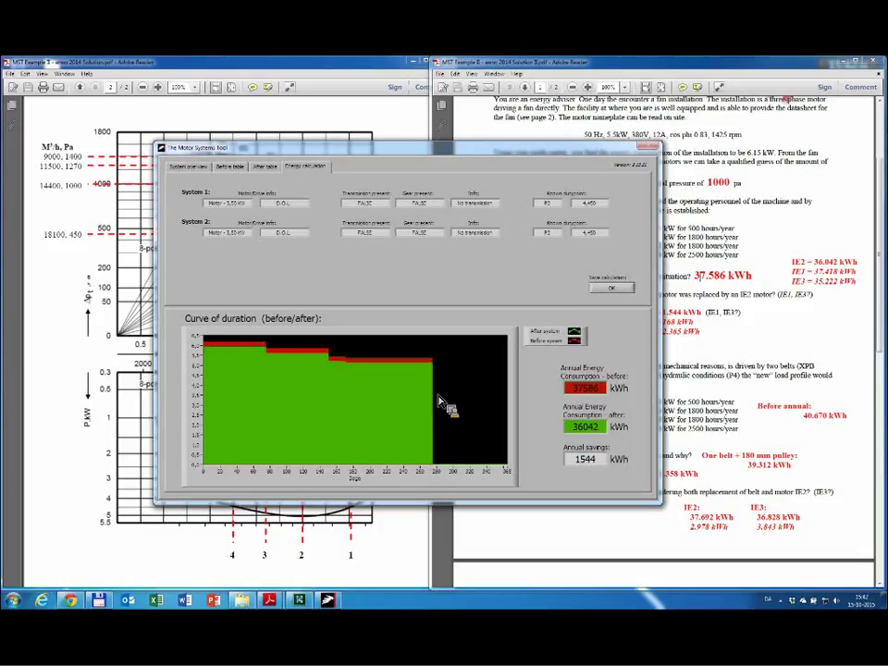
{"action": "left_click_drag", "start_coordinate": [562, 419], "coordinate": [416, 225]}
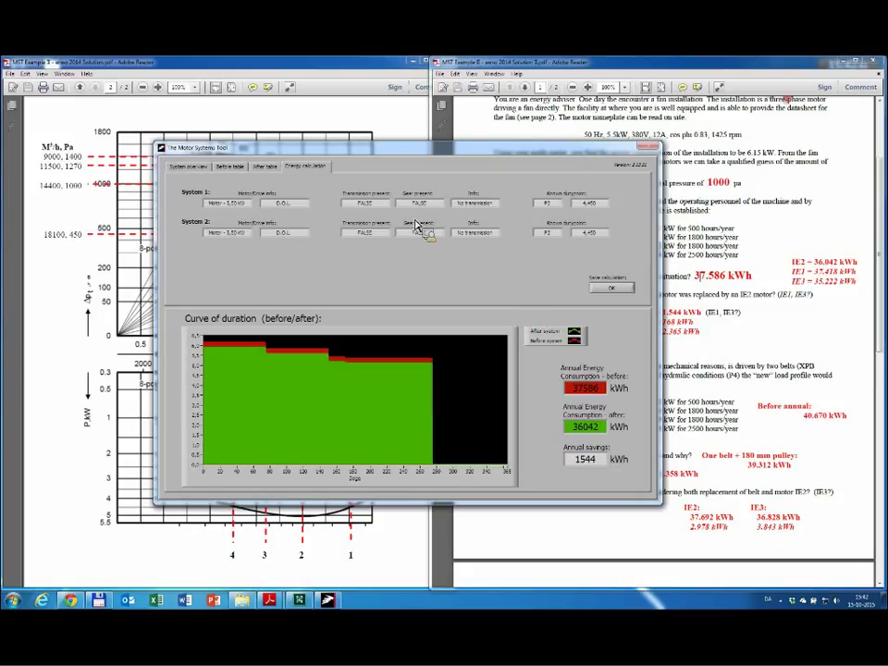
- Load the saved IE3 motor snapshots into the after table and check the resulting annual consumption and savings in the energy calculation
{"action": "left_click", "coordinate": [265, 166]}
{"action": "left_click", "coordinate": [336, 192]}
{"action": "double_click", "coordinate": [236, 211]}
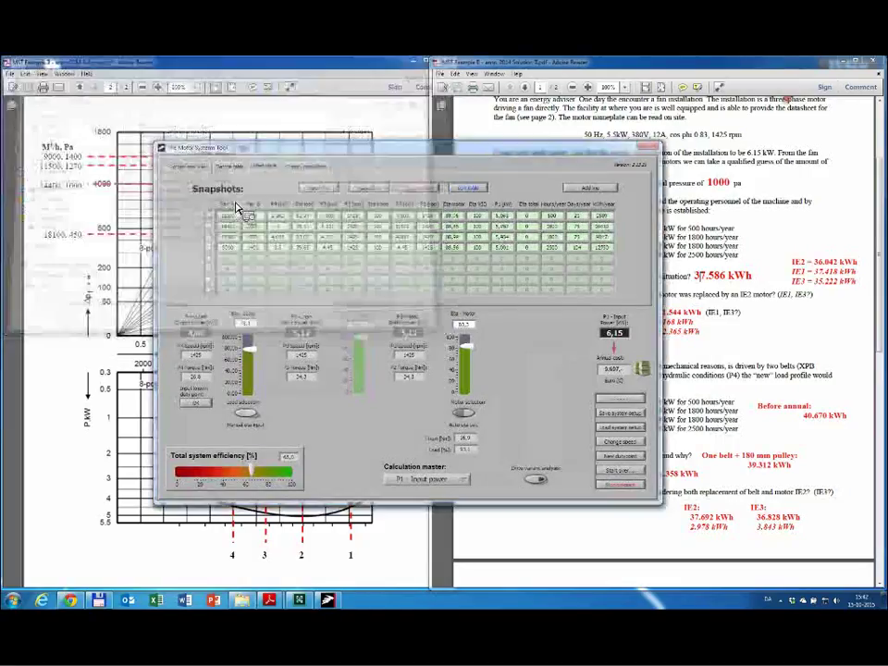
{"action": "left_click", "coordinate": [310, 167]}
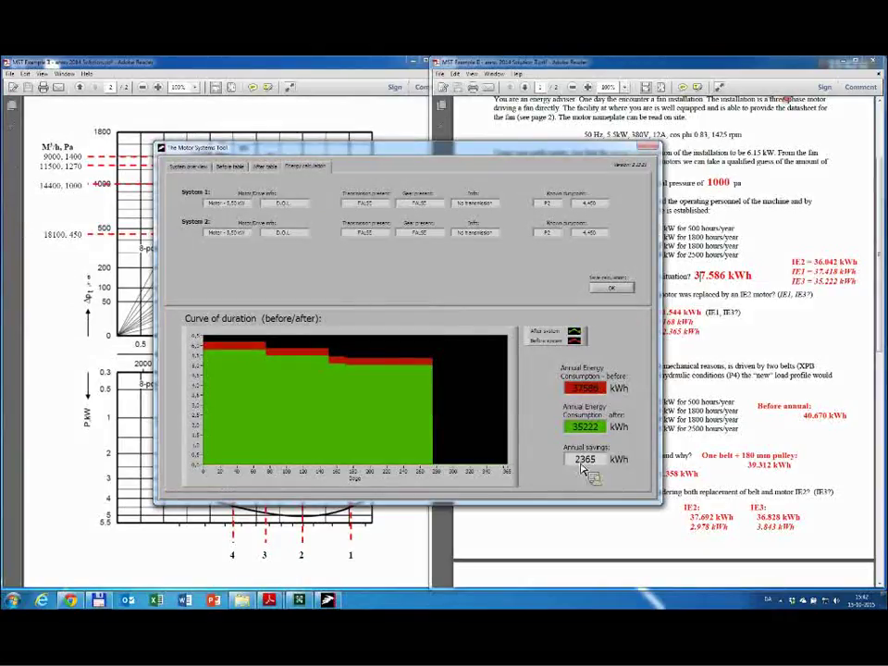
{"action": "double_click", "coordinate": [585, 390]}
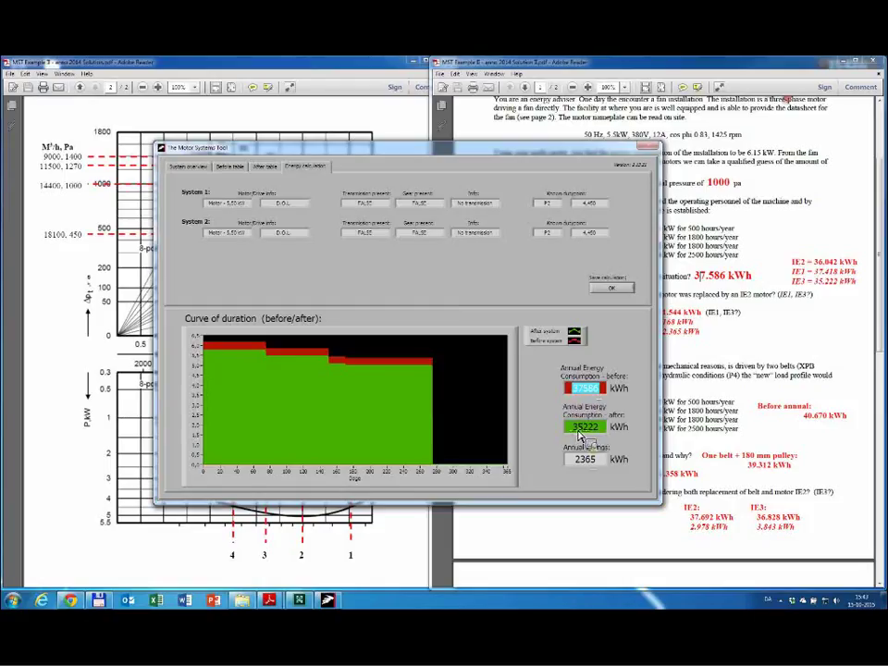
{"action": "double_click", "coordinate": [581, 429]}
- Review the two-belt drive case of Situation B in the PDF and switch back to the Motor Systems Tool
{"action": "left_click_drag", "start_coordinate": [525, 421], "coordinate": [609, 379]}
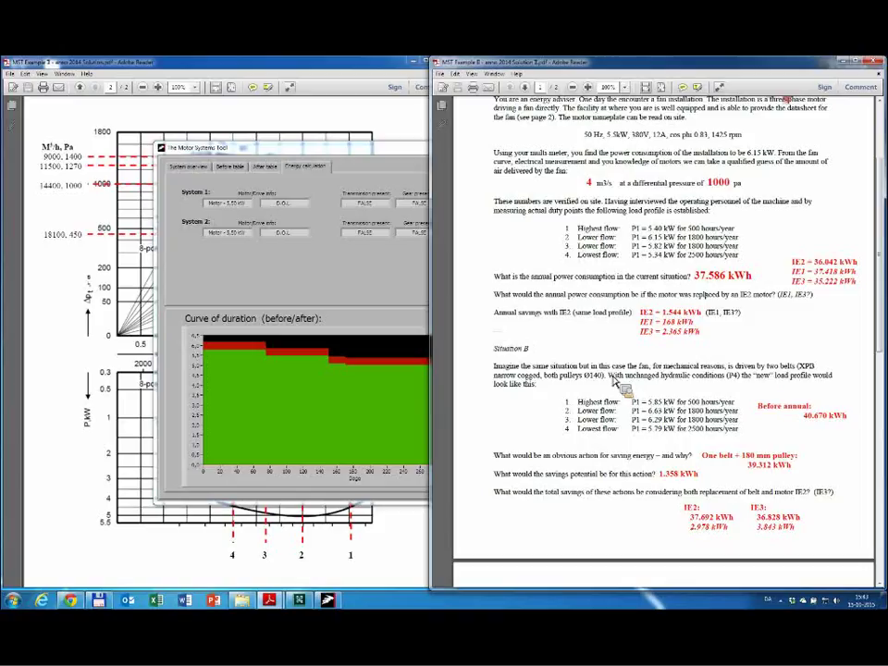
{"action": "scroll", "coordinate": [610, 380], "scroll_direction": "down", "scroll_amount": 3}
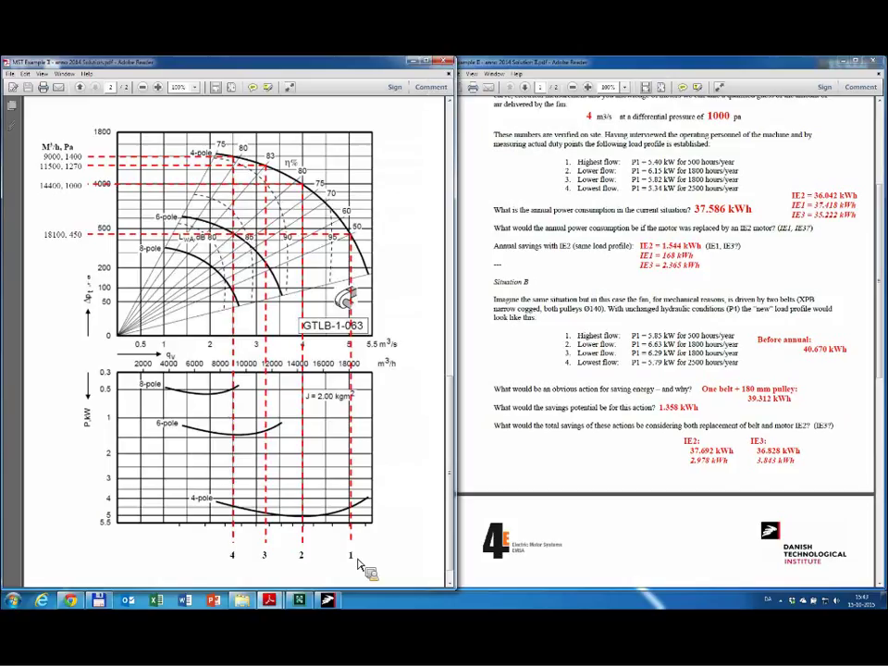
{"action": "left_click", "coordinate": [328, 601]}
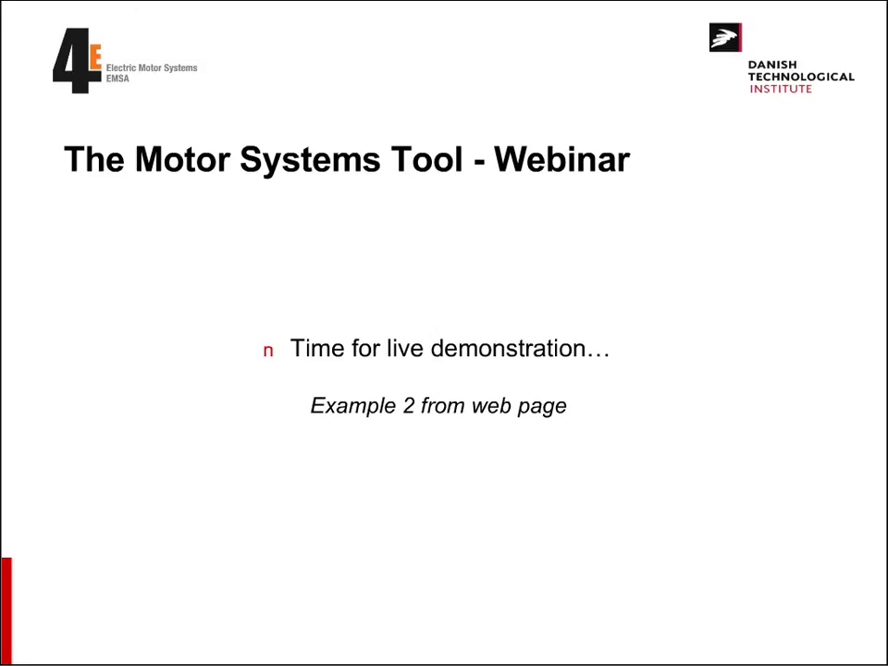
{"action": "key", "text": "Page_Down"}
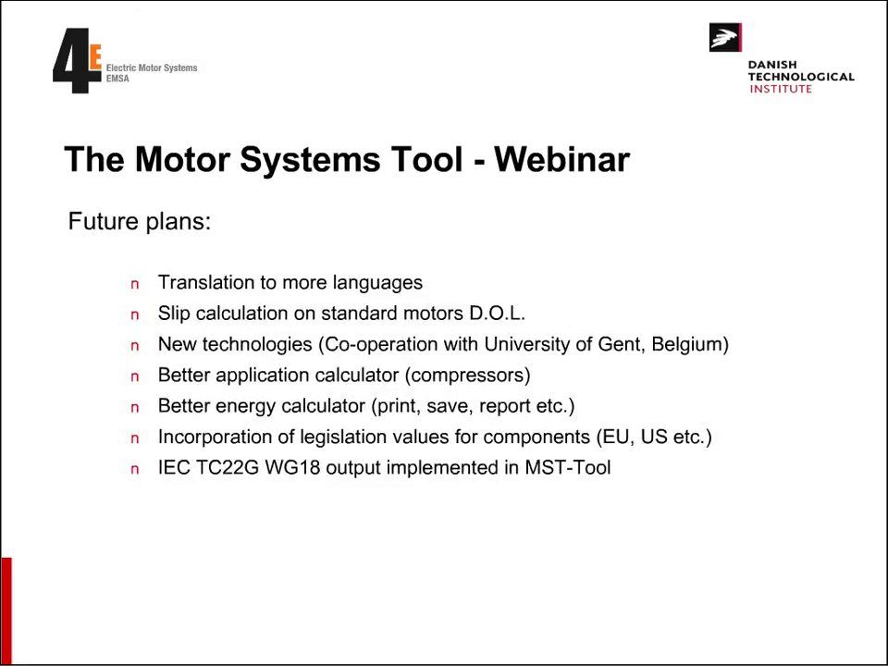